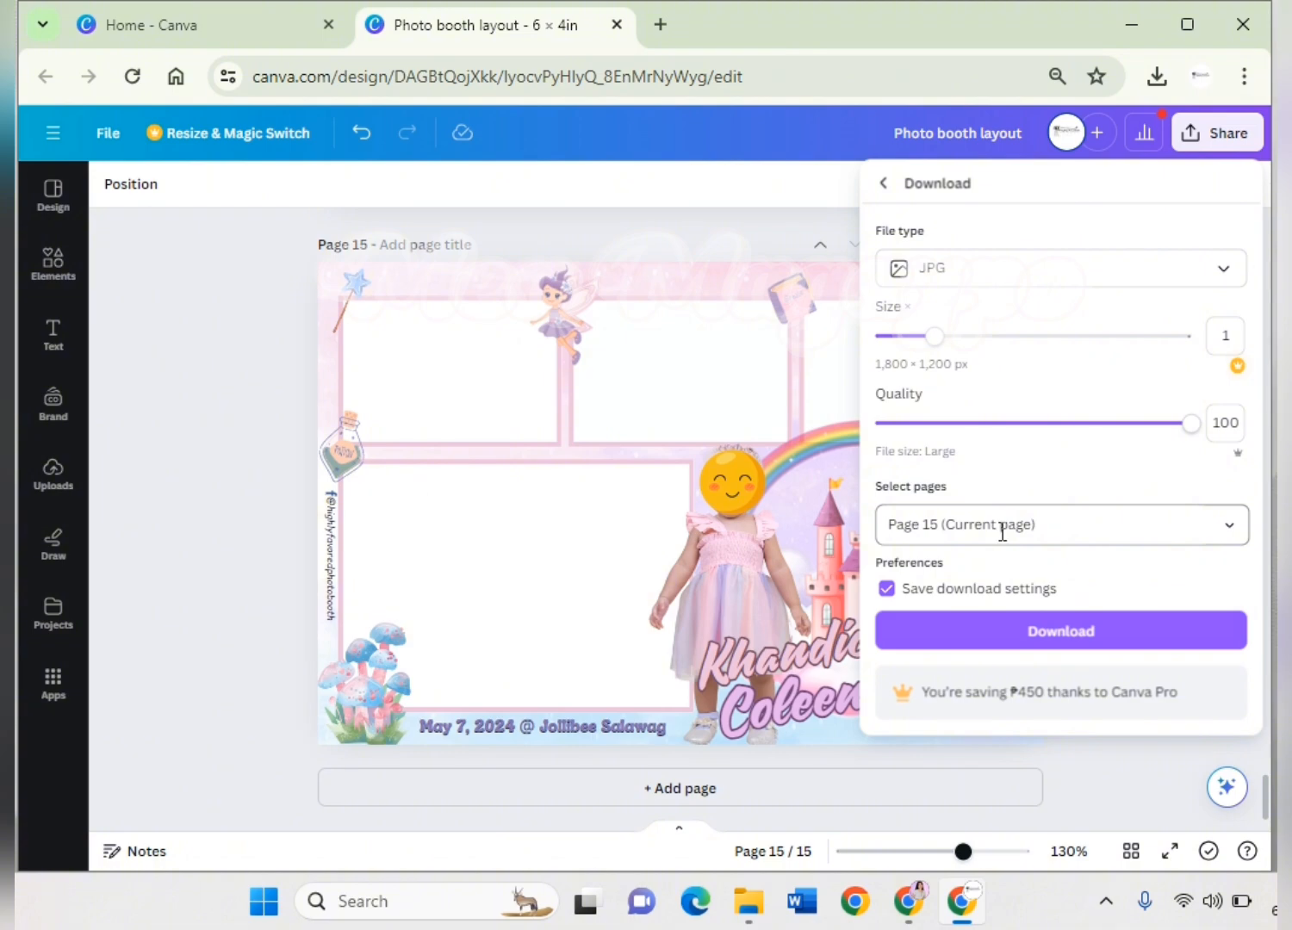
# Restrict the download to page 15 only, clearing all other pages from the selection
pyautogui.click(1042, 529)
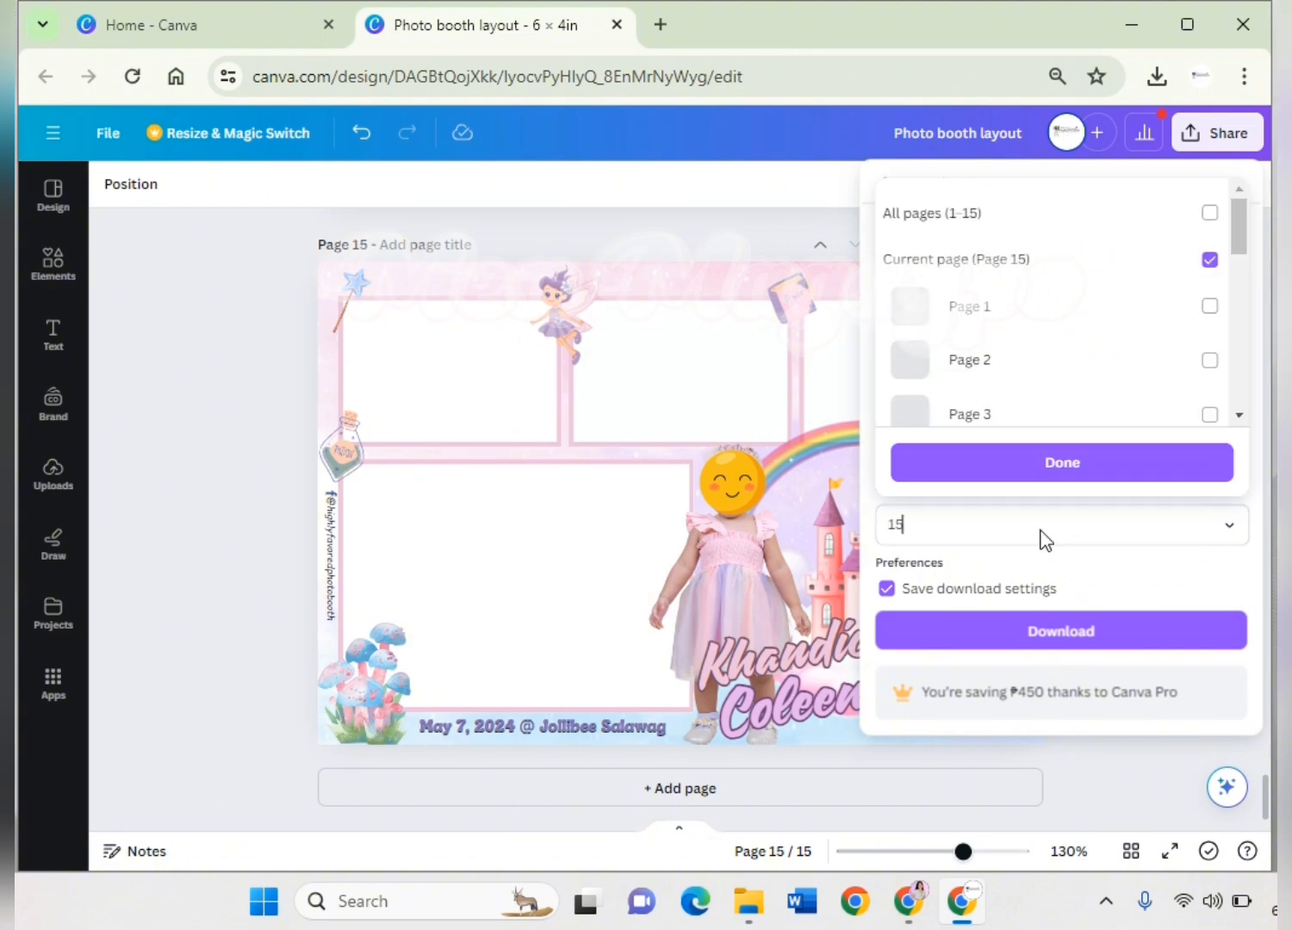
pyautogui.click(1055, 211)
pyautogui.click(1053, 210)
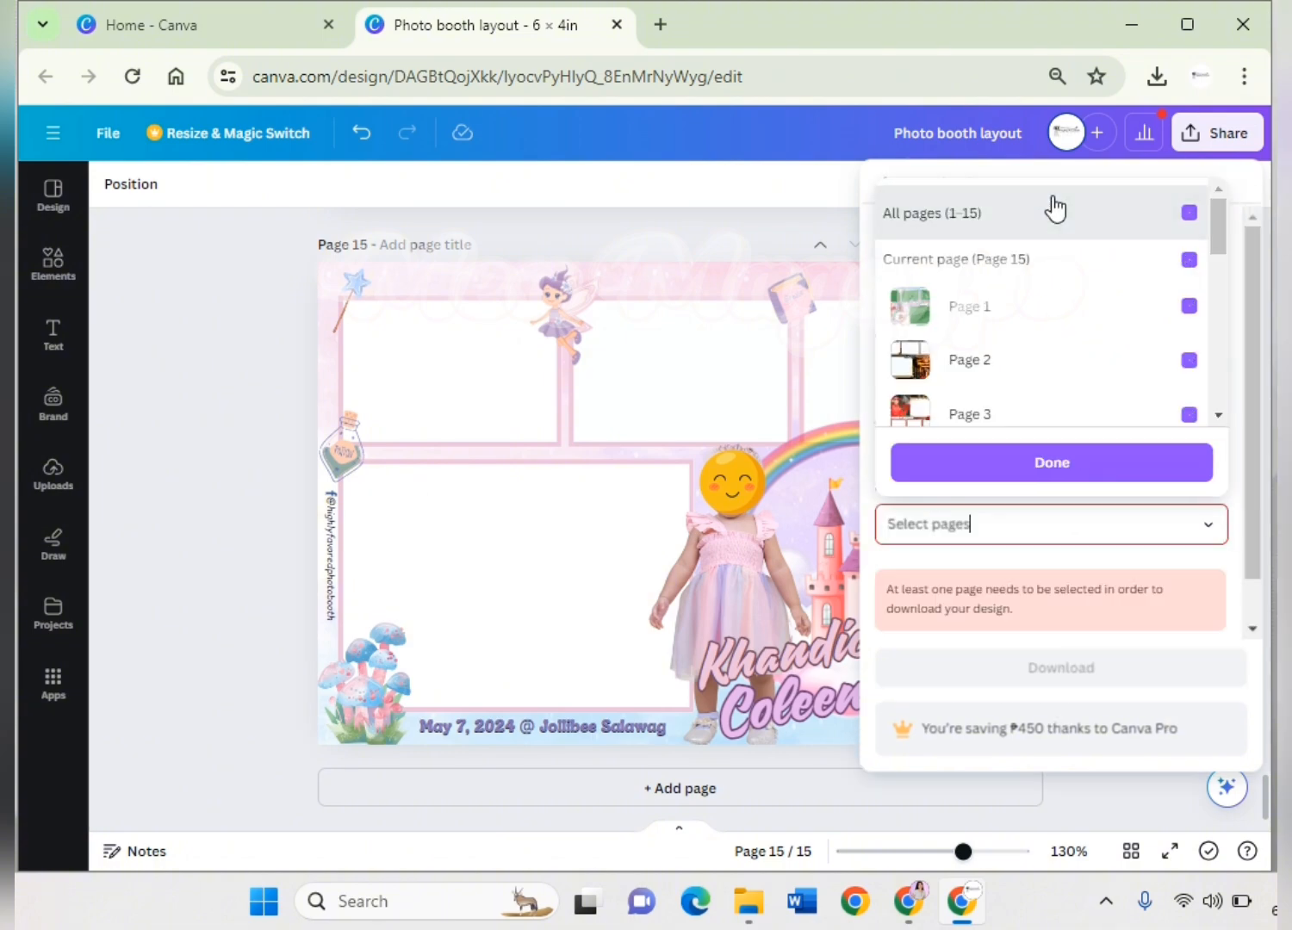
pyautogui.scroll(-5, 1072, 353)
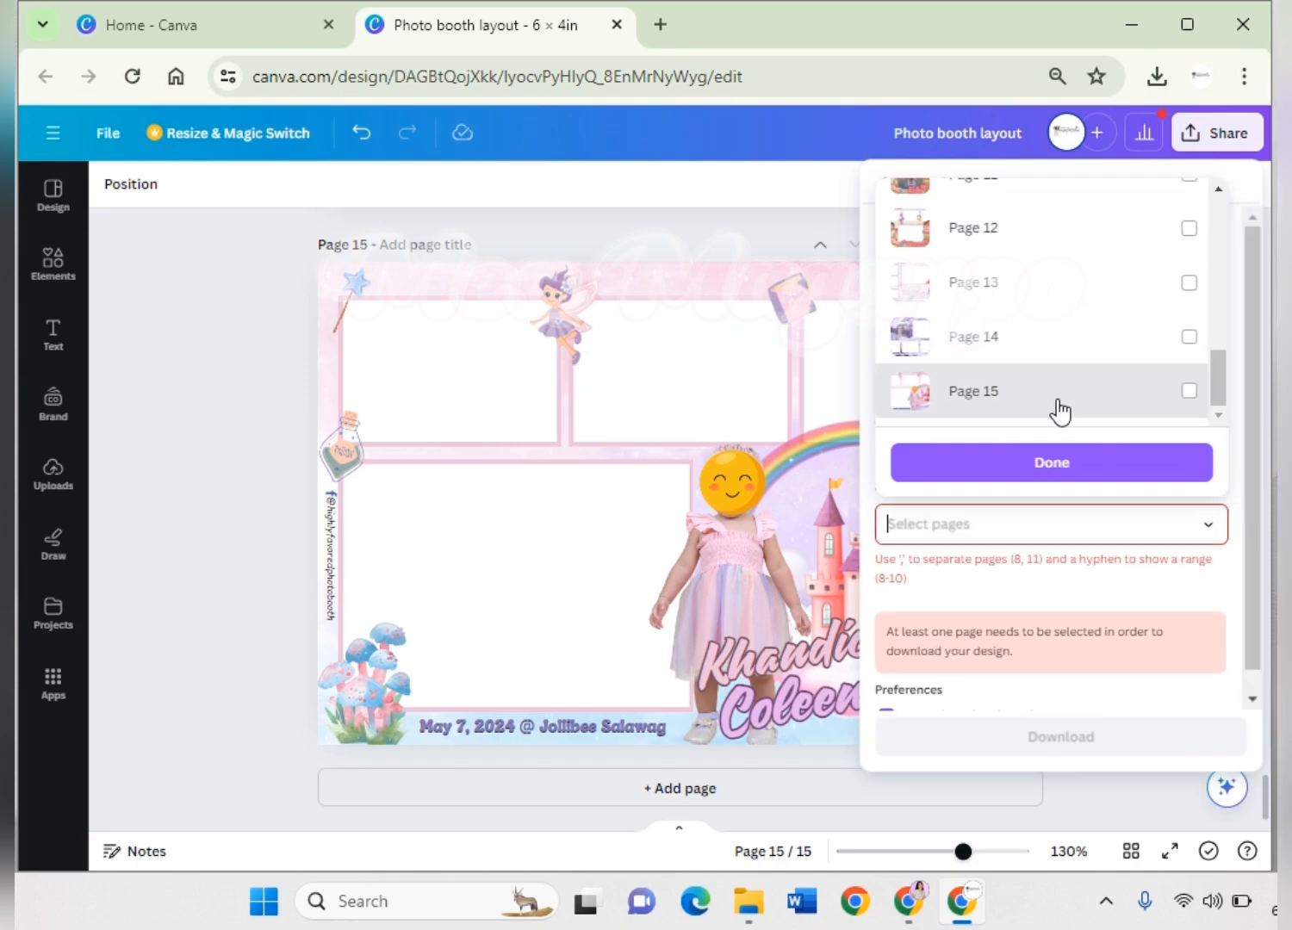
pyautogui.click(1060, 403)
pyautogui.click(1061, 465)
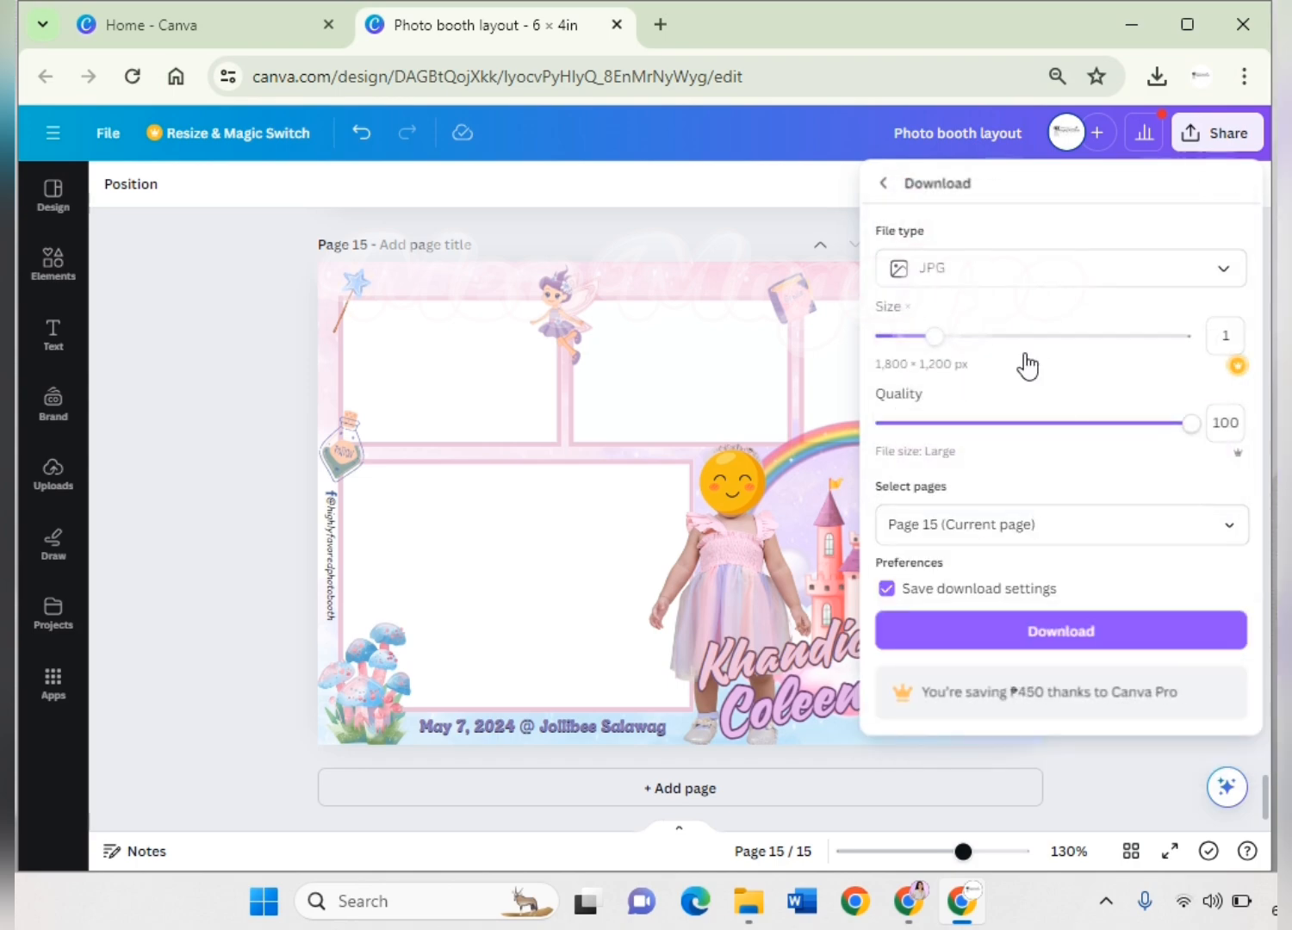
# Download the selected page as a JPG at size 1 and quality 100
pyautogui.click(1190, 424)
pyautogui.click(1003, 277)
pyautogui.click(1012, 340)
pyautogui.click(1074, 638)
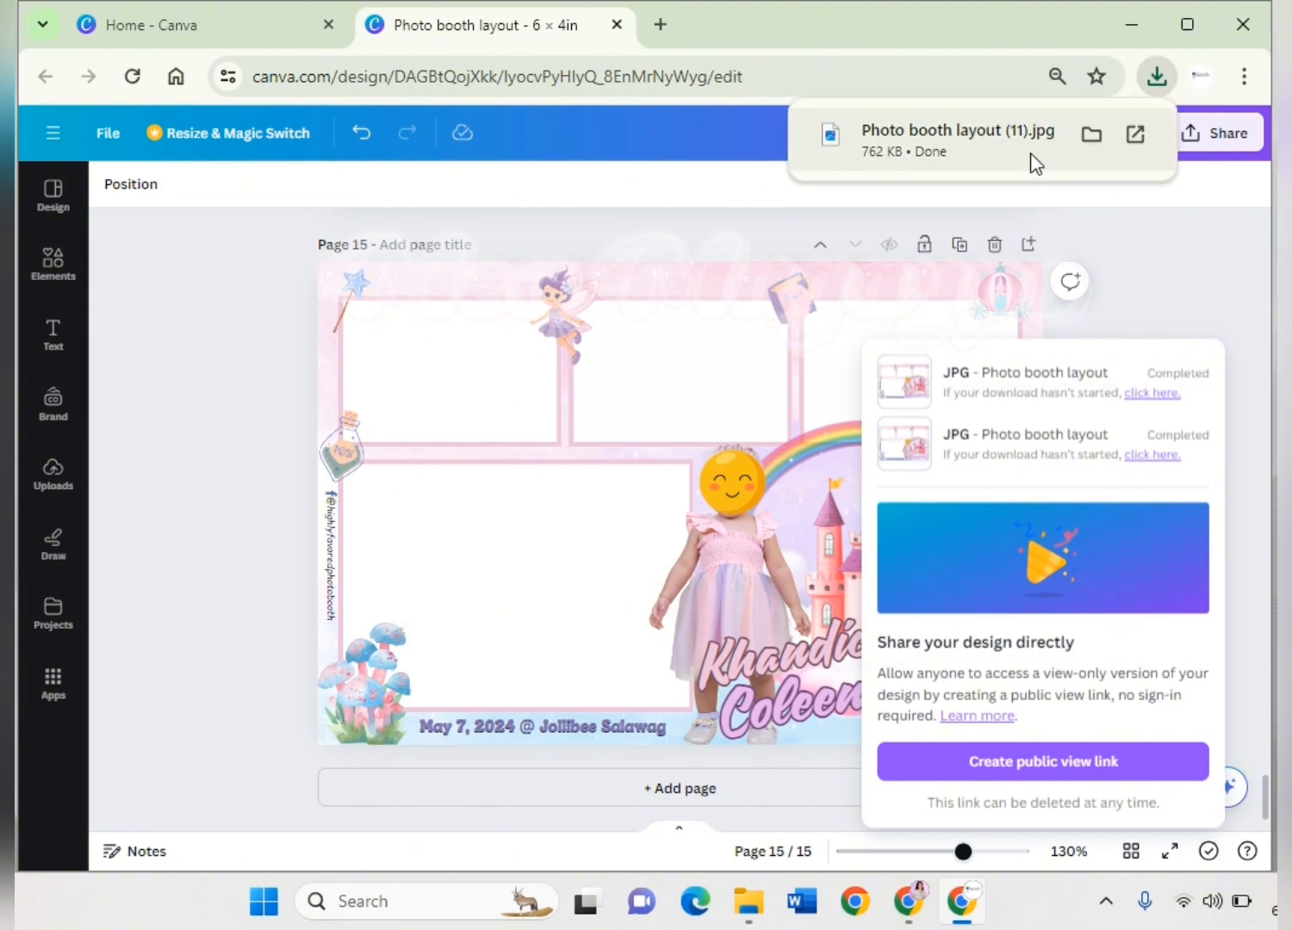
# Open the downloaded Photo booth layout (11).jpg, inspect it enlarged, and close the viewer
pyautogui.click(1135, 133)
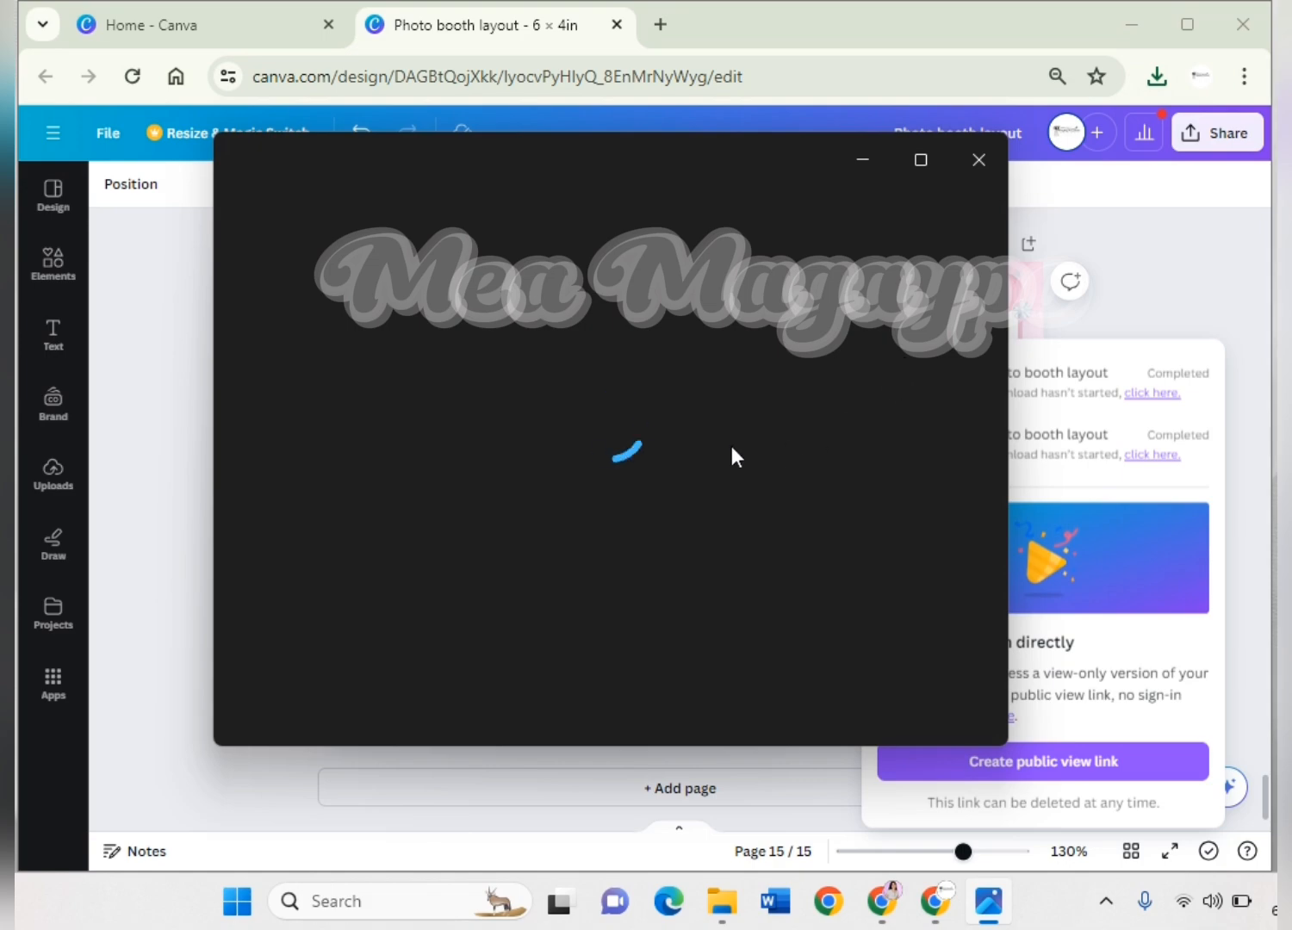
pyautogui.scroll(3, 671, 477)
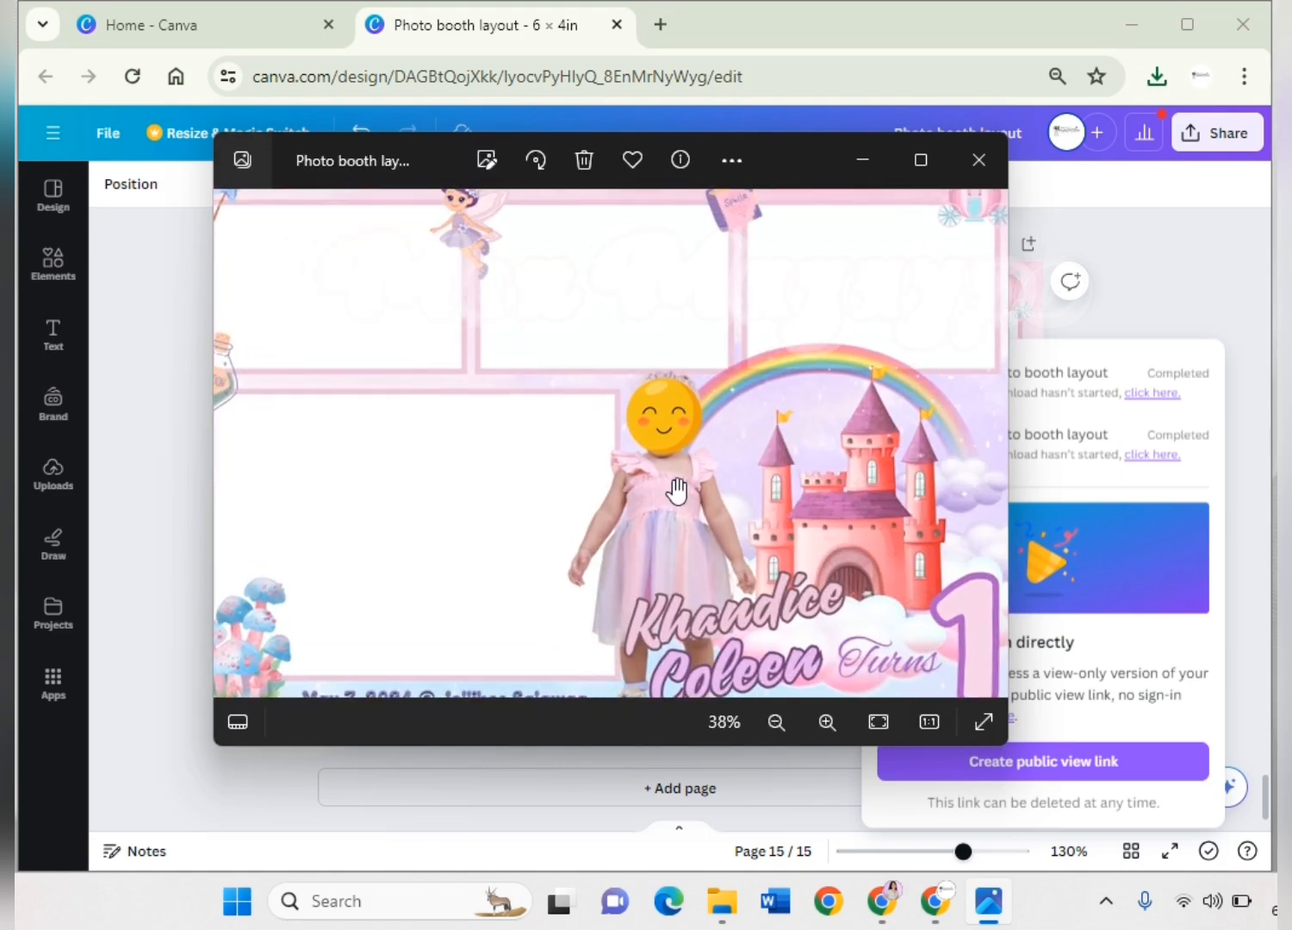
pyautogui.moveTo(556, 277); pyautogui.dragTo(535, 367)
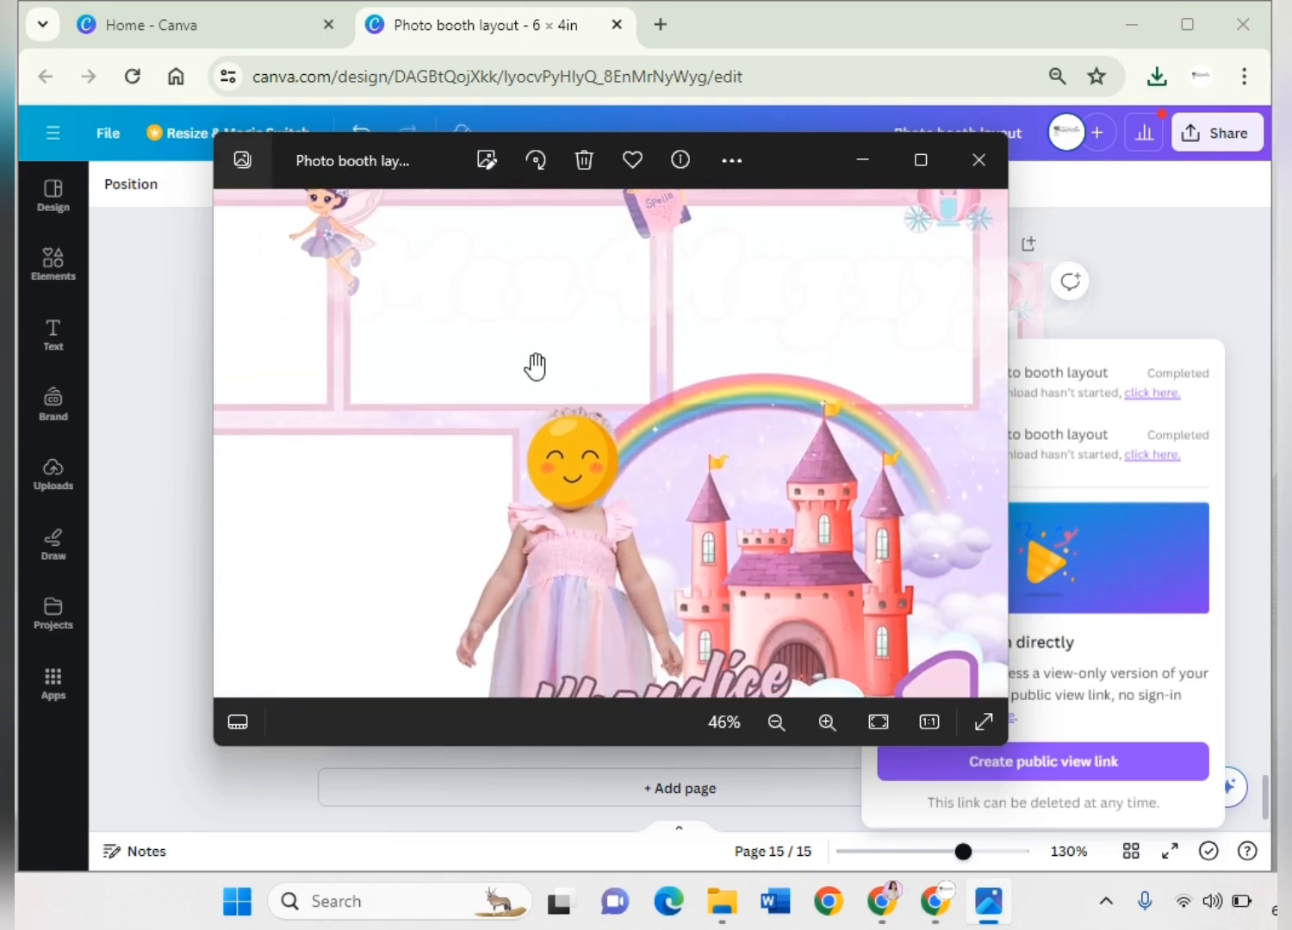
pyautogui.click(986, 160)
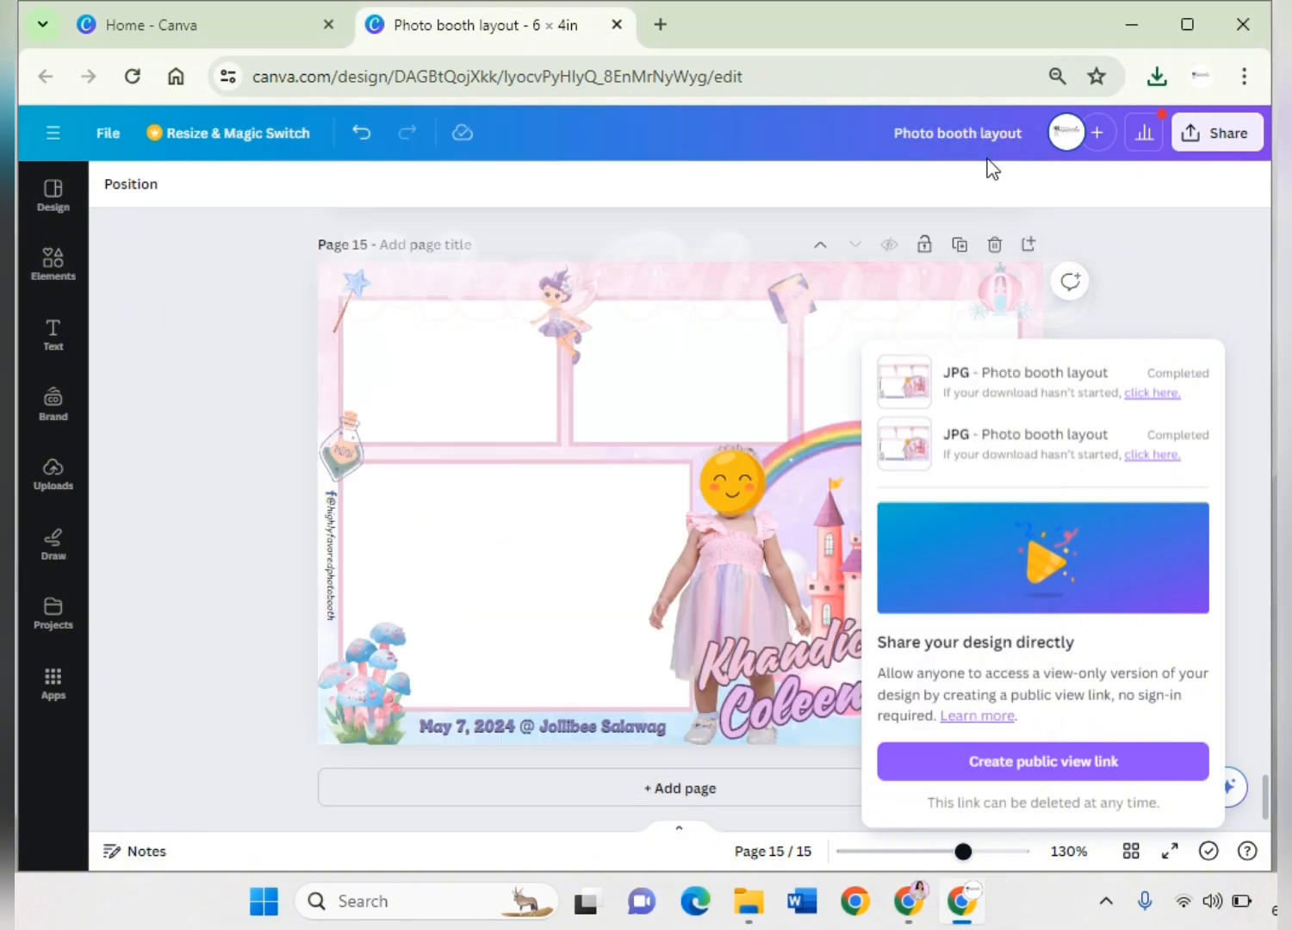
# Switch to Photopea at photopea.com in a new browser tab and open Photo booth layout (11).jpg from Downloads
pyautogui.click(660, 24)
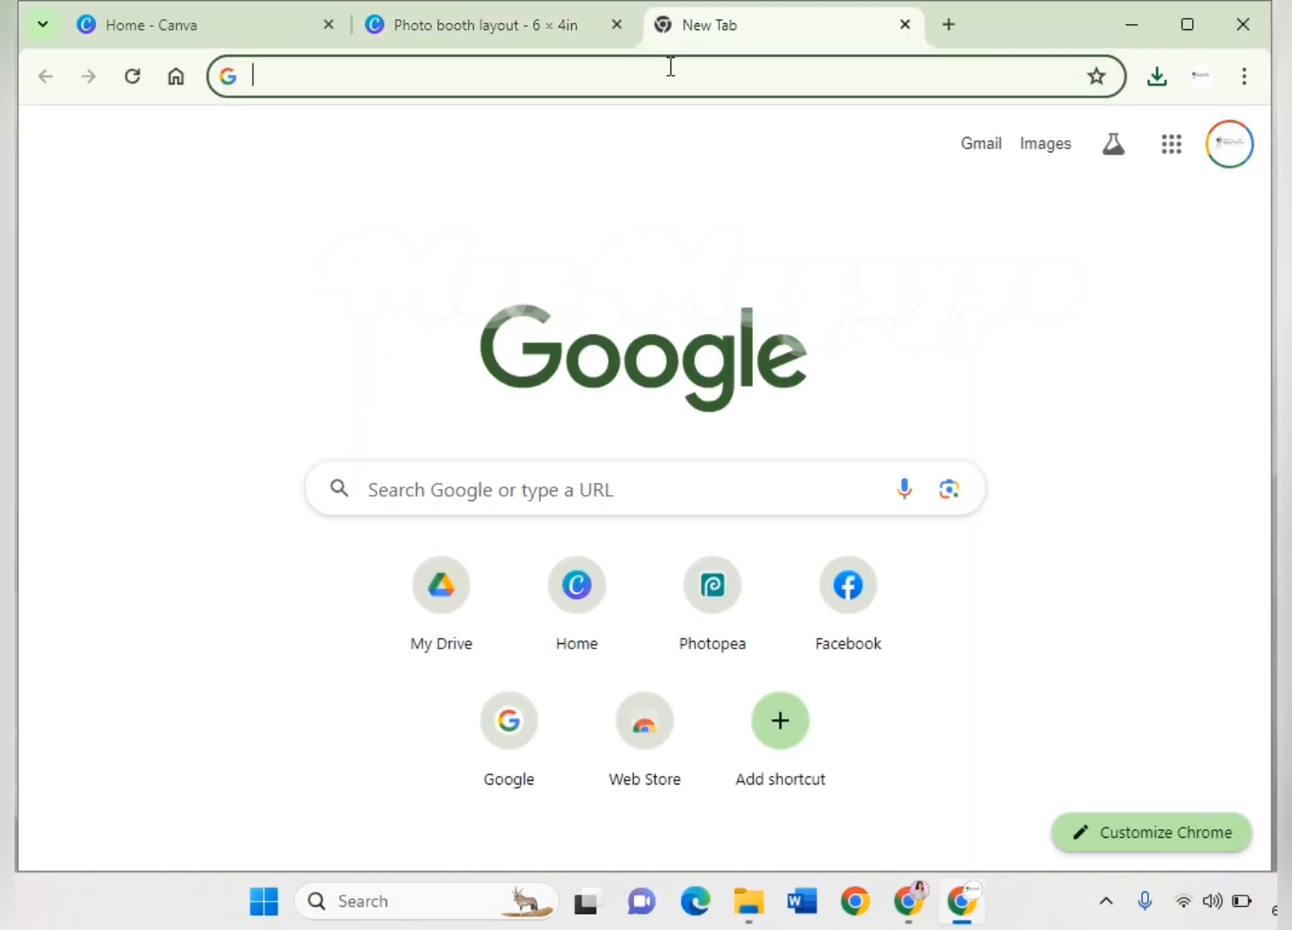
pyautogui.write('ph')
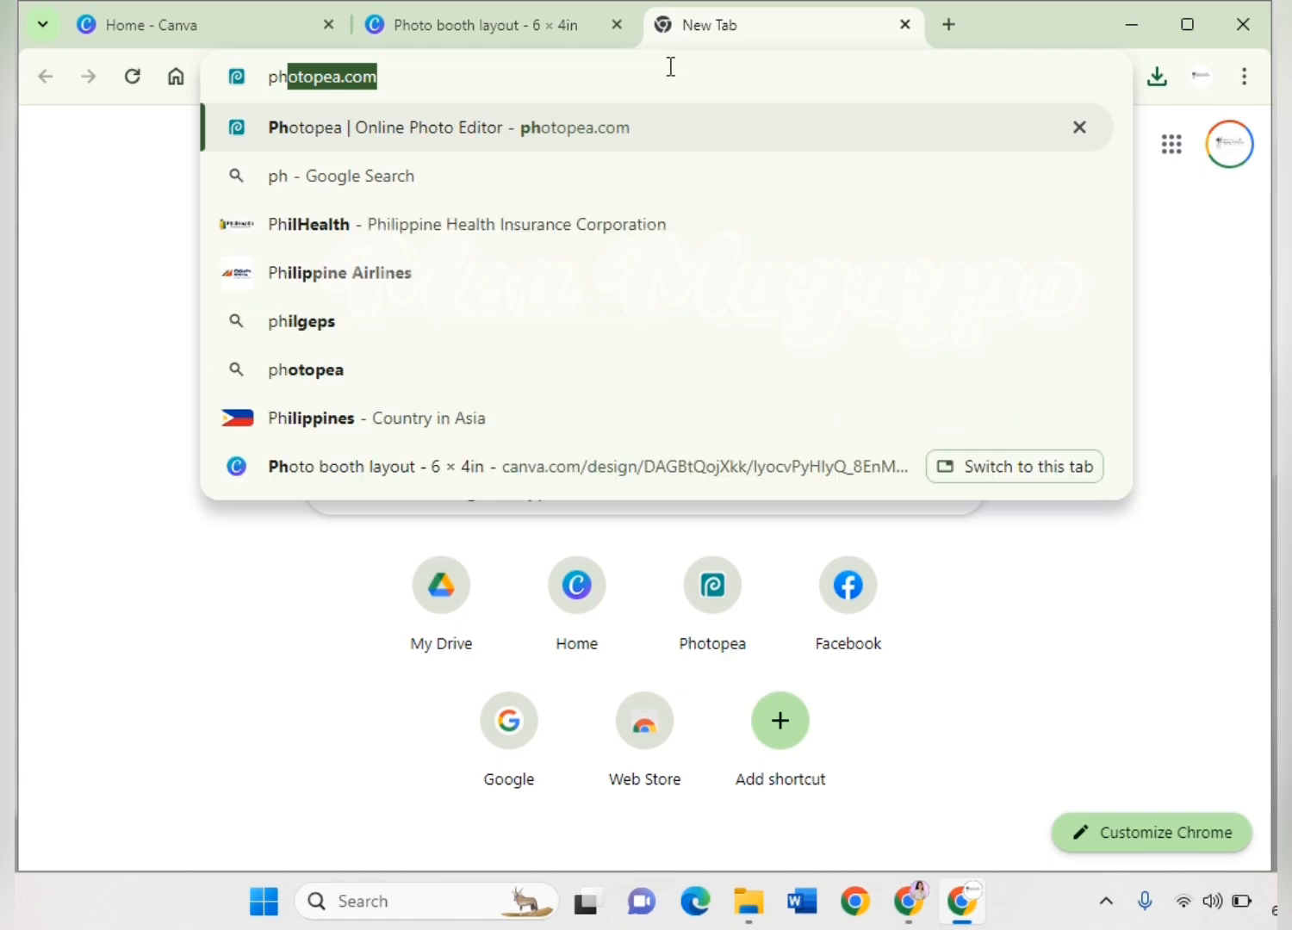
pyautogui.write('oto')
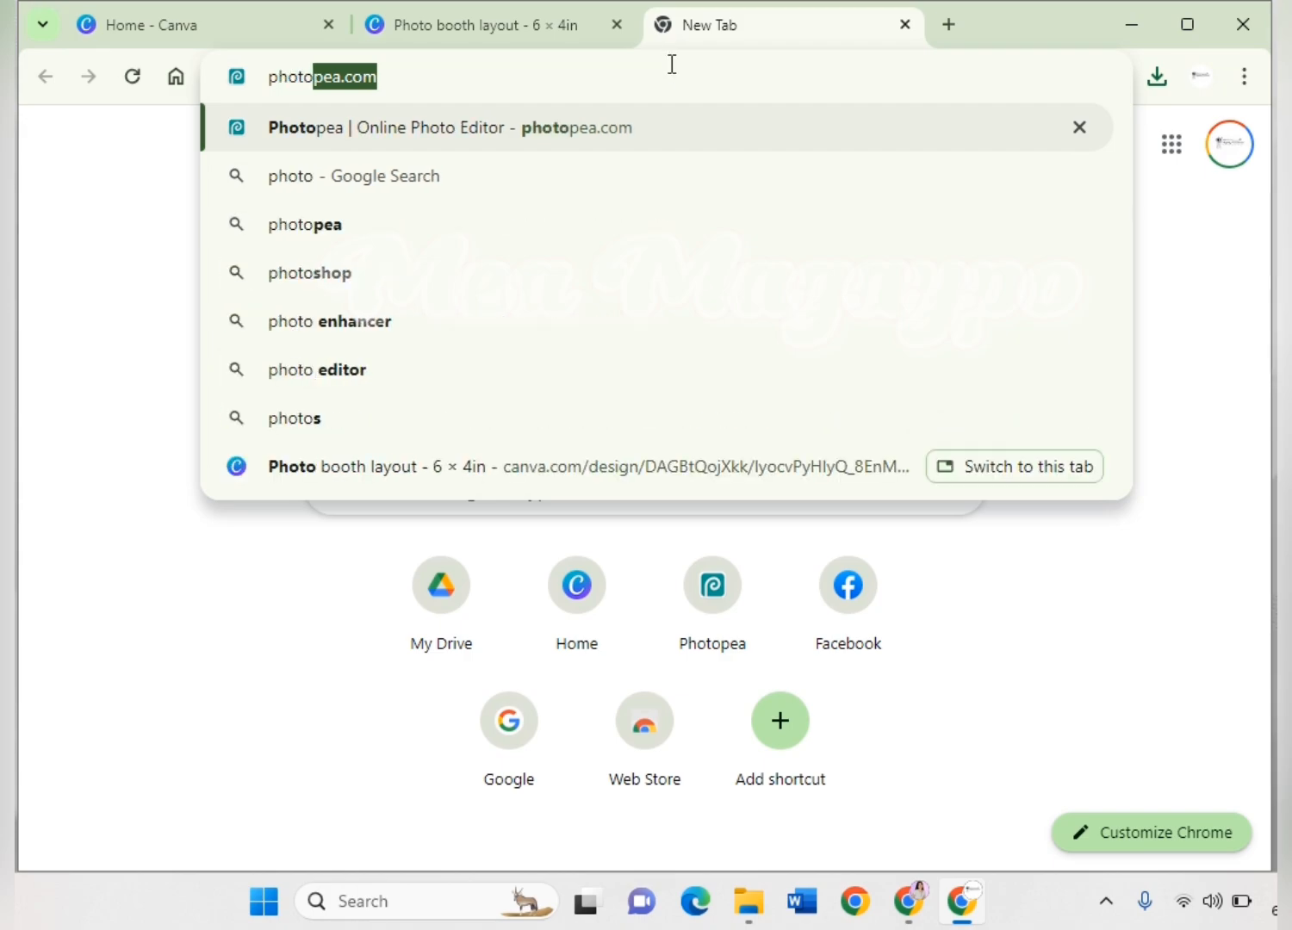
pyautogui.write('pe')
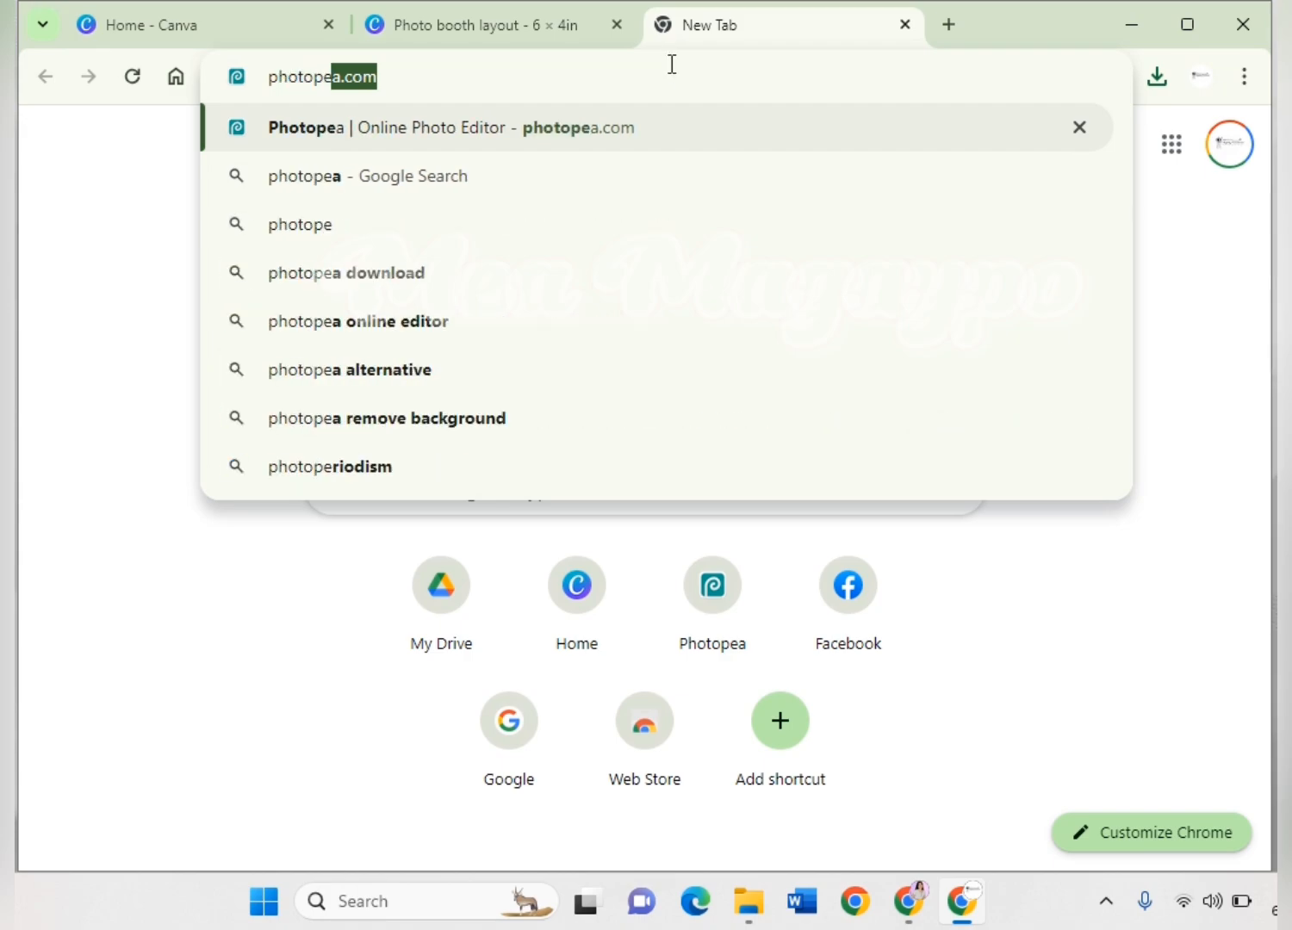
pyautogui.write('a.com')
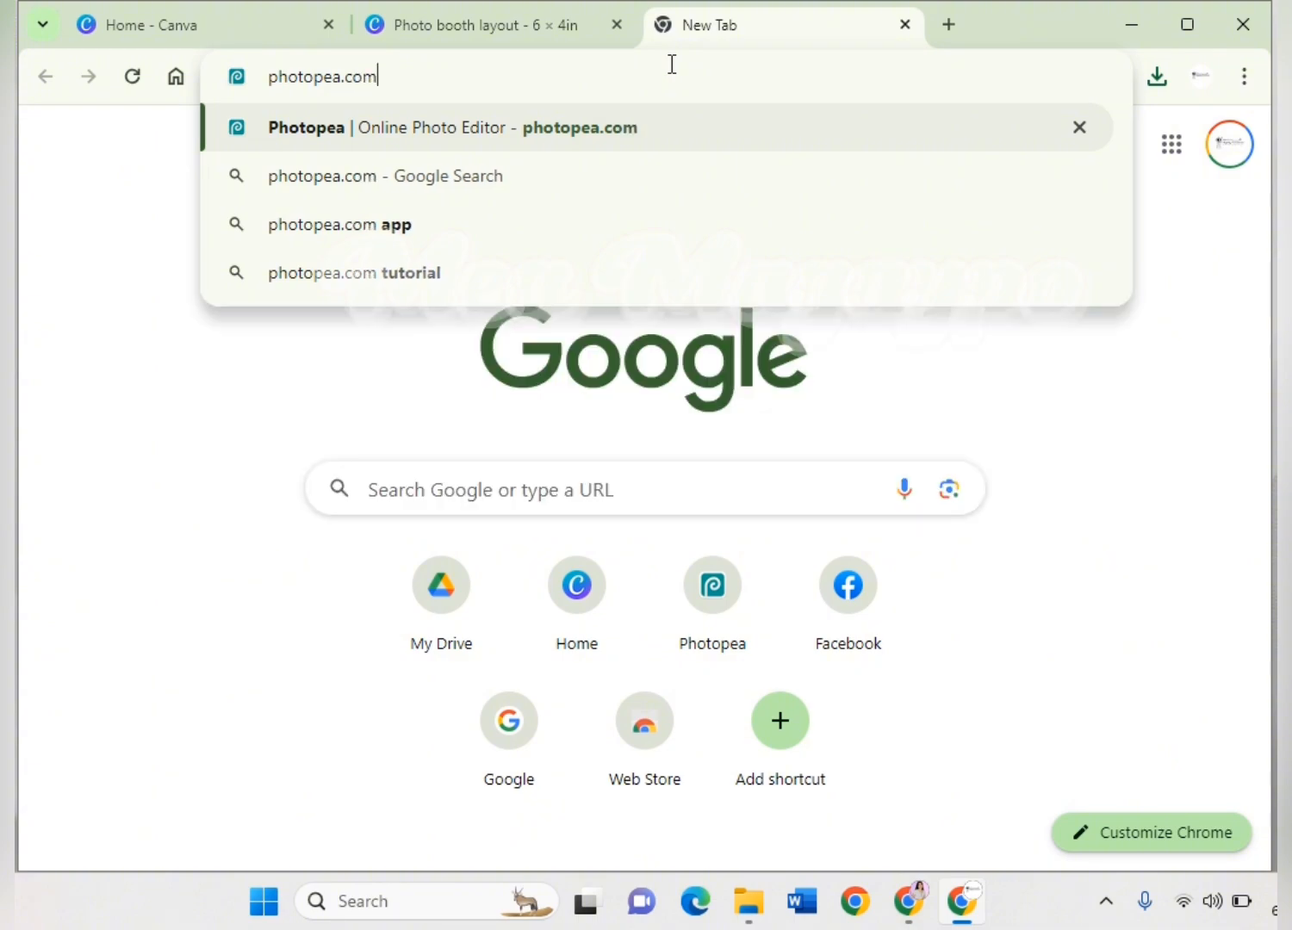
pyautogui.press('Return')
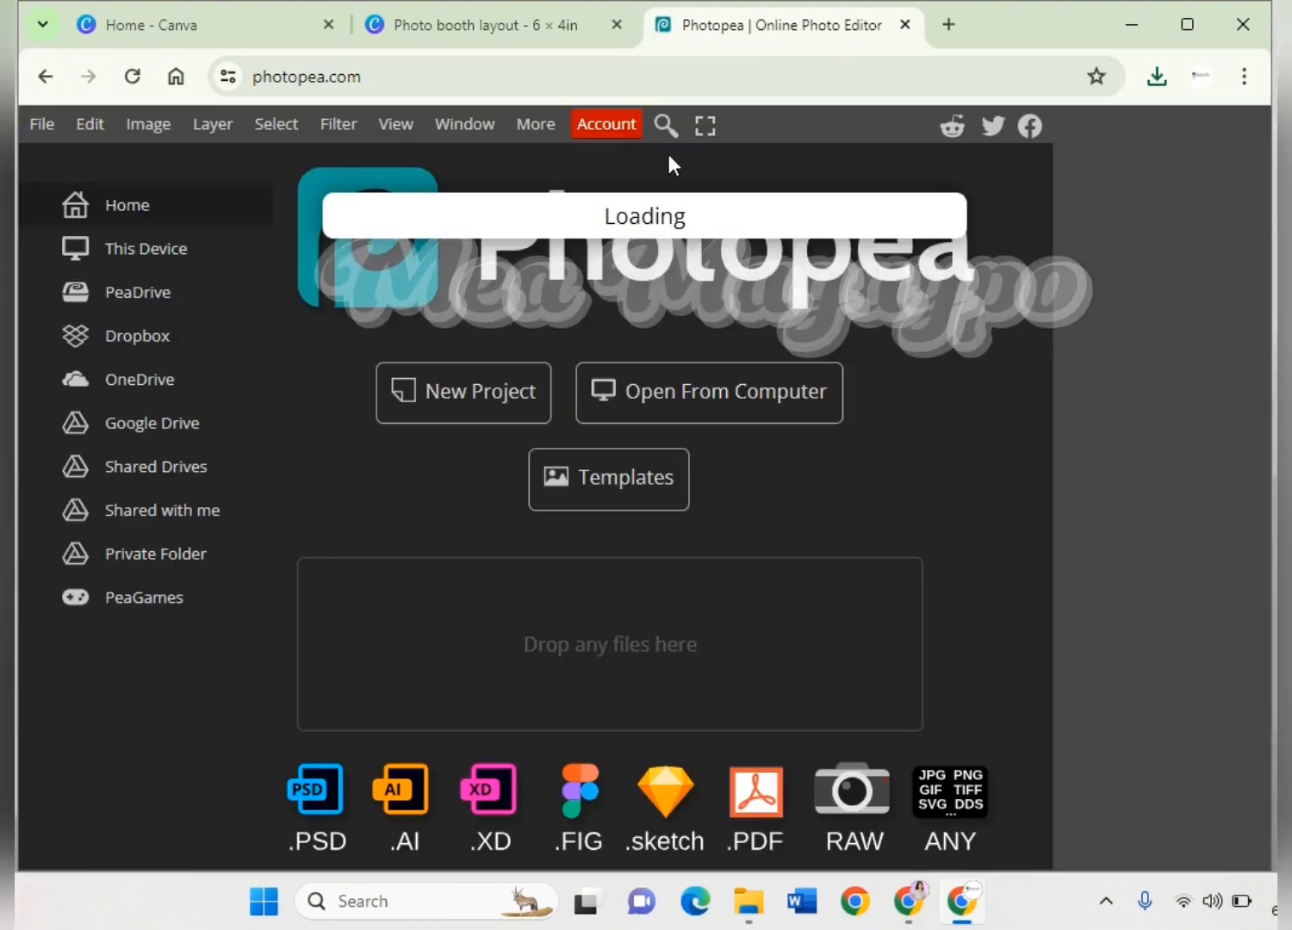
pyautogui.click(665, 388)
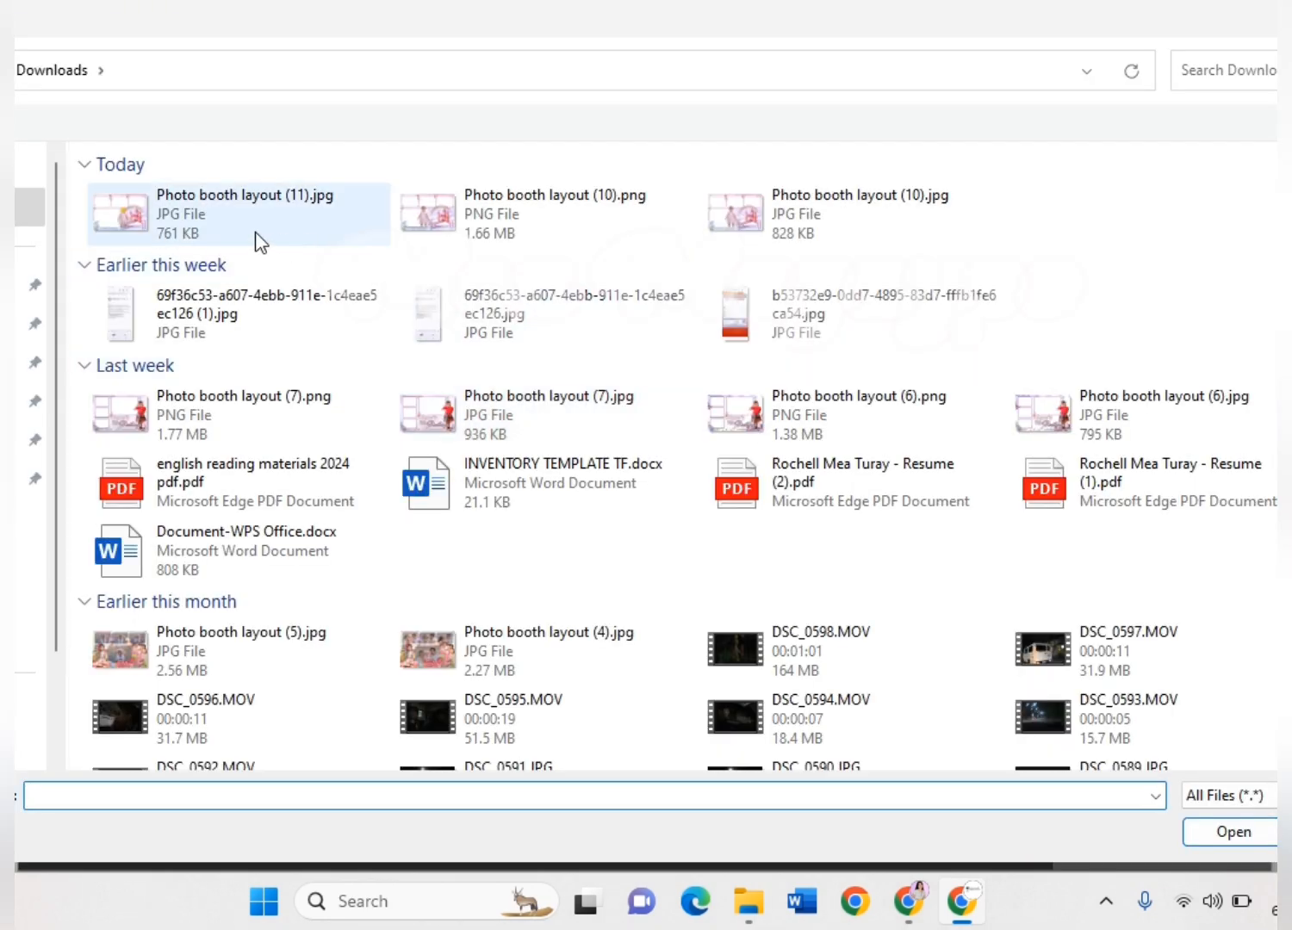
pyautogui.doubleClick(255, 243)
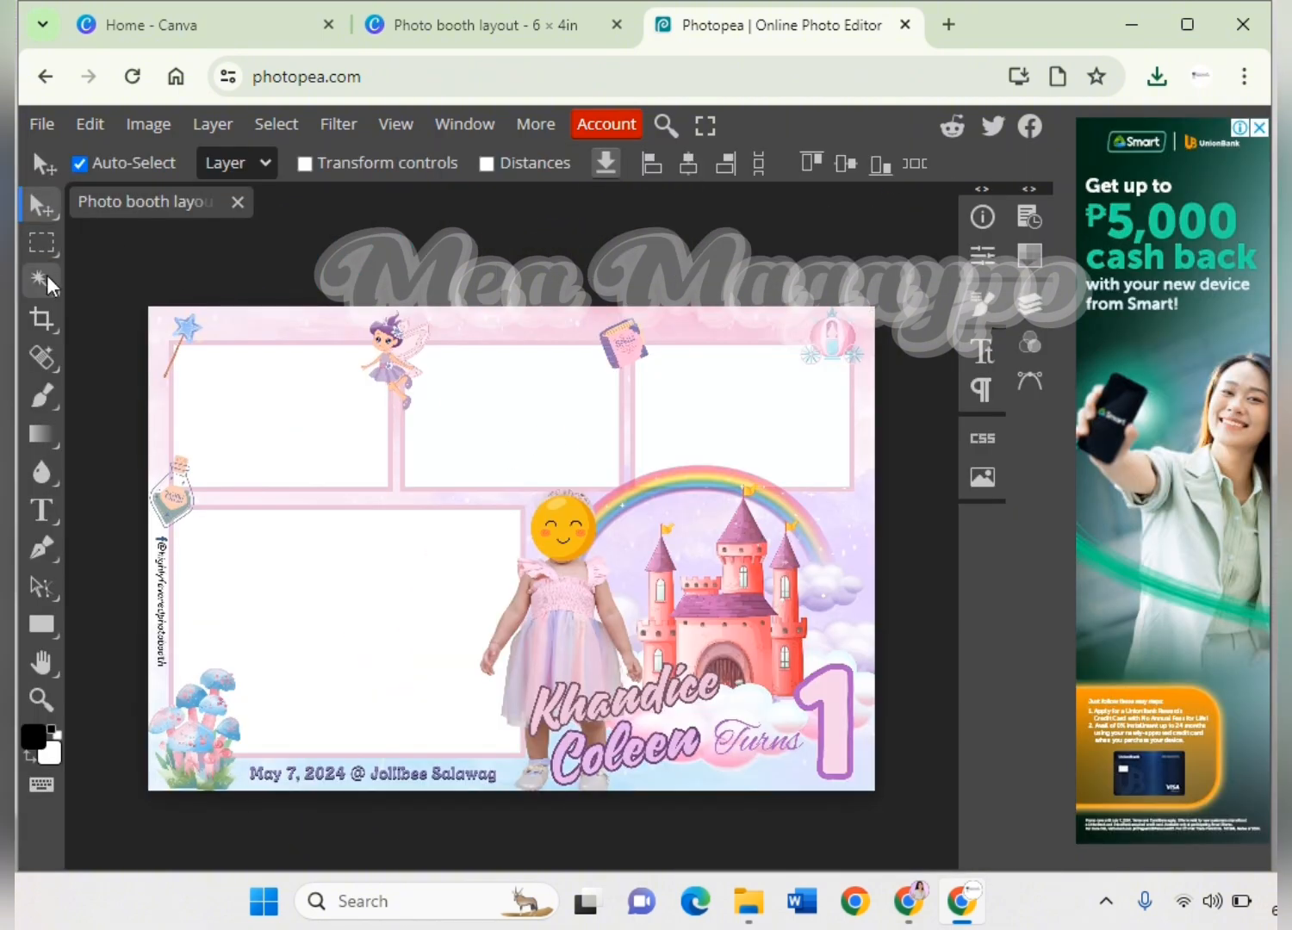
# Select the four white photo frame areas together with the Magic Wand and cut them out of the layout
pyautogui.click(43, 280)
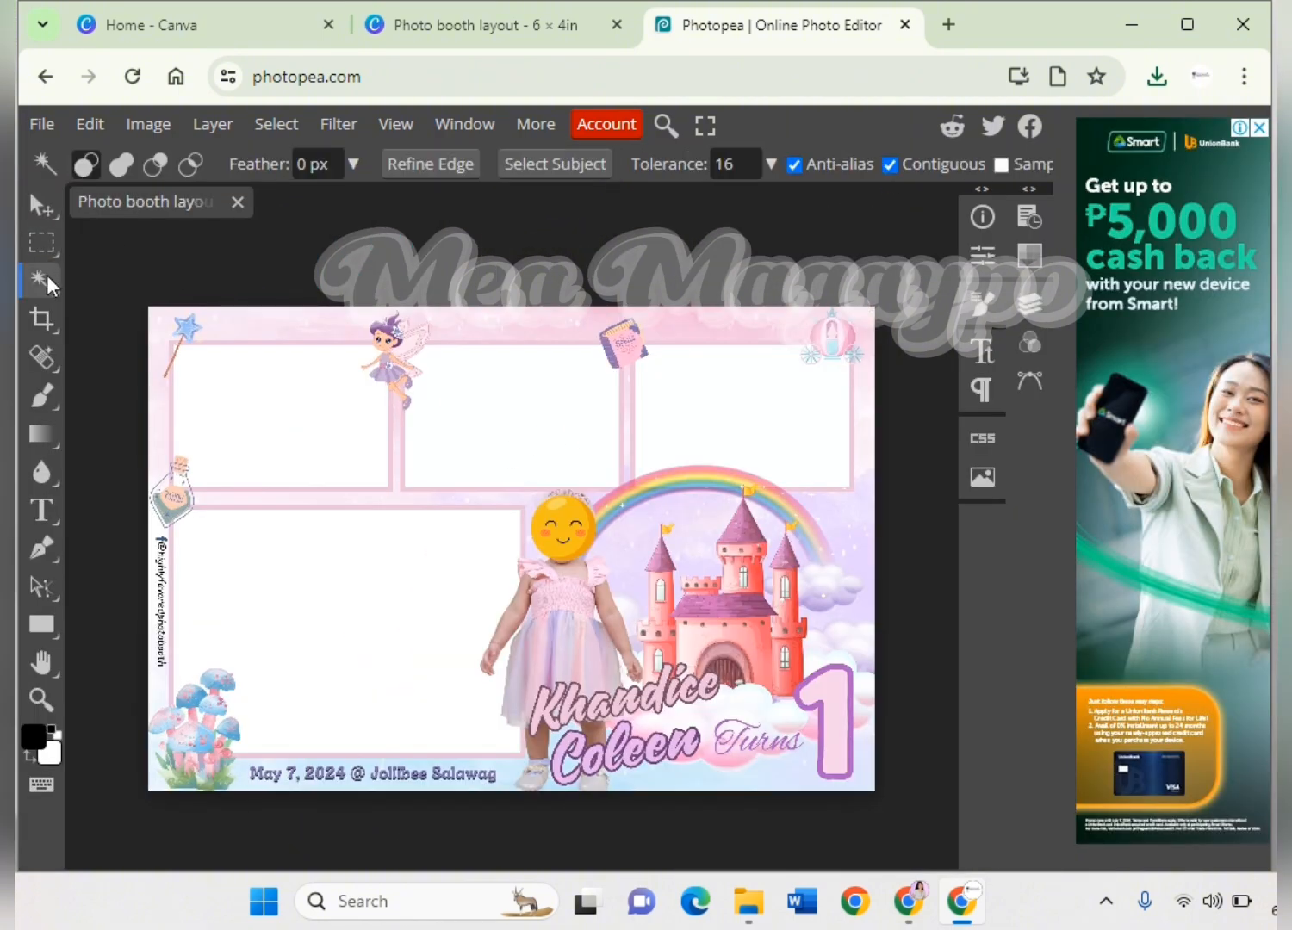
pyautogui.rightClick(55, 290)
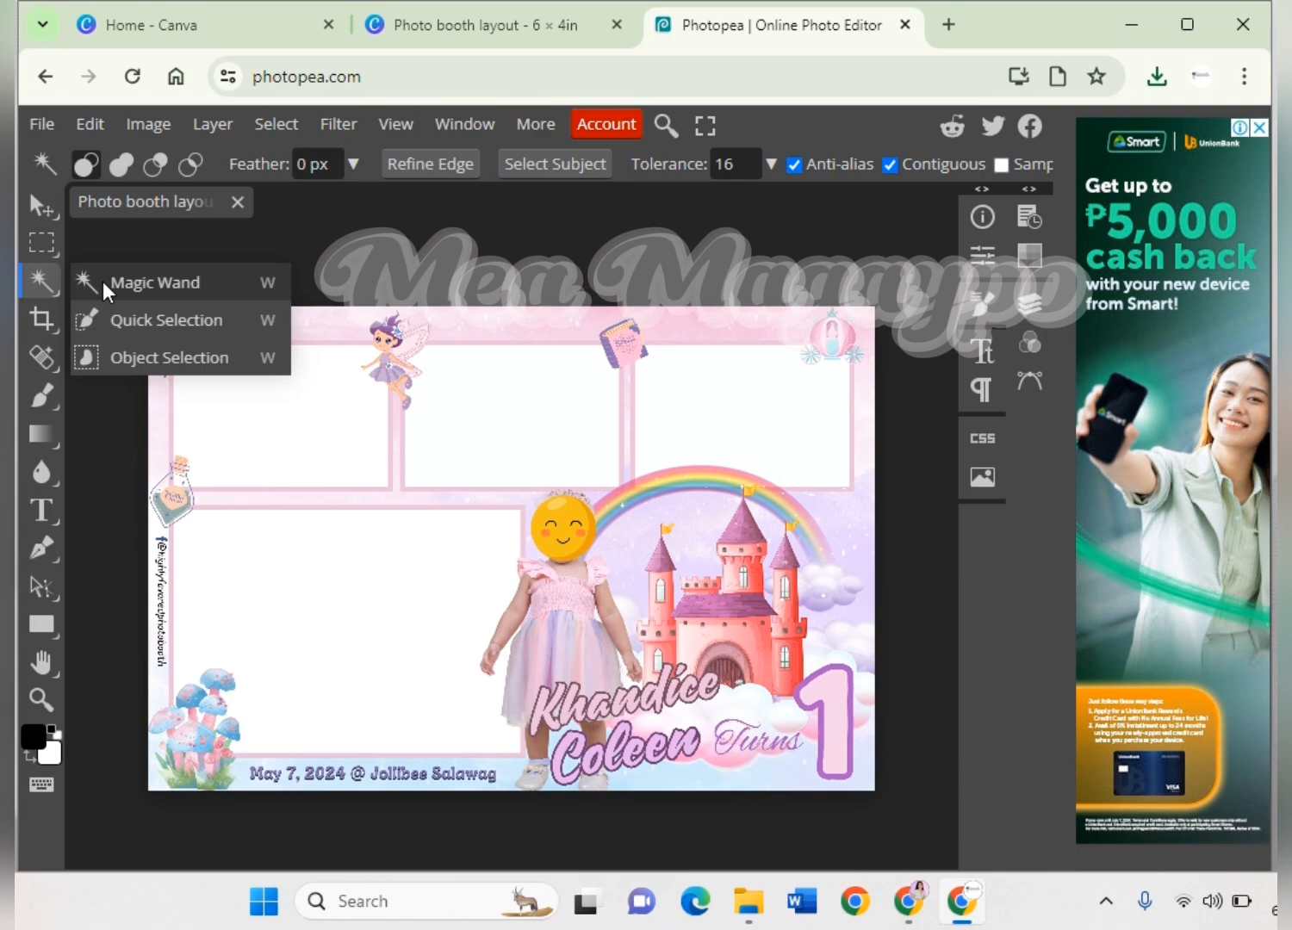
pyautogui.click(148, 284)
pyautogui.click(254, 388)
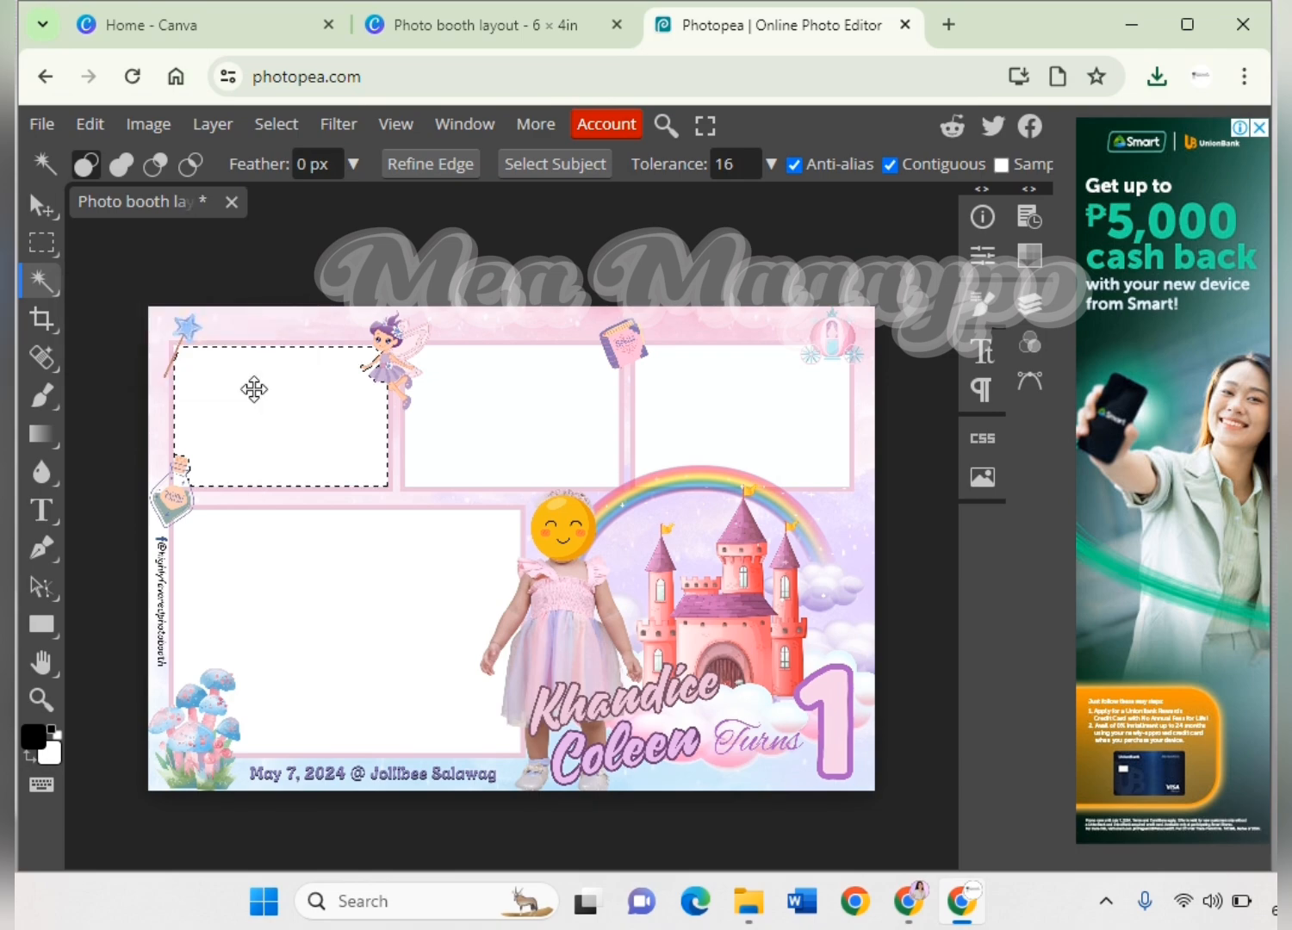
pyautogui.press('shift')
pyautogui.rightClick(43, 280)
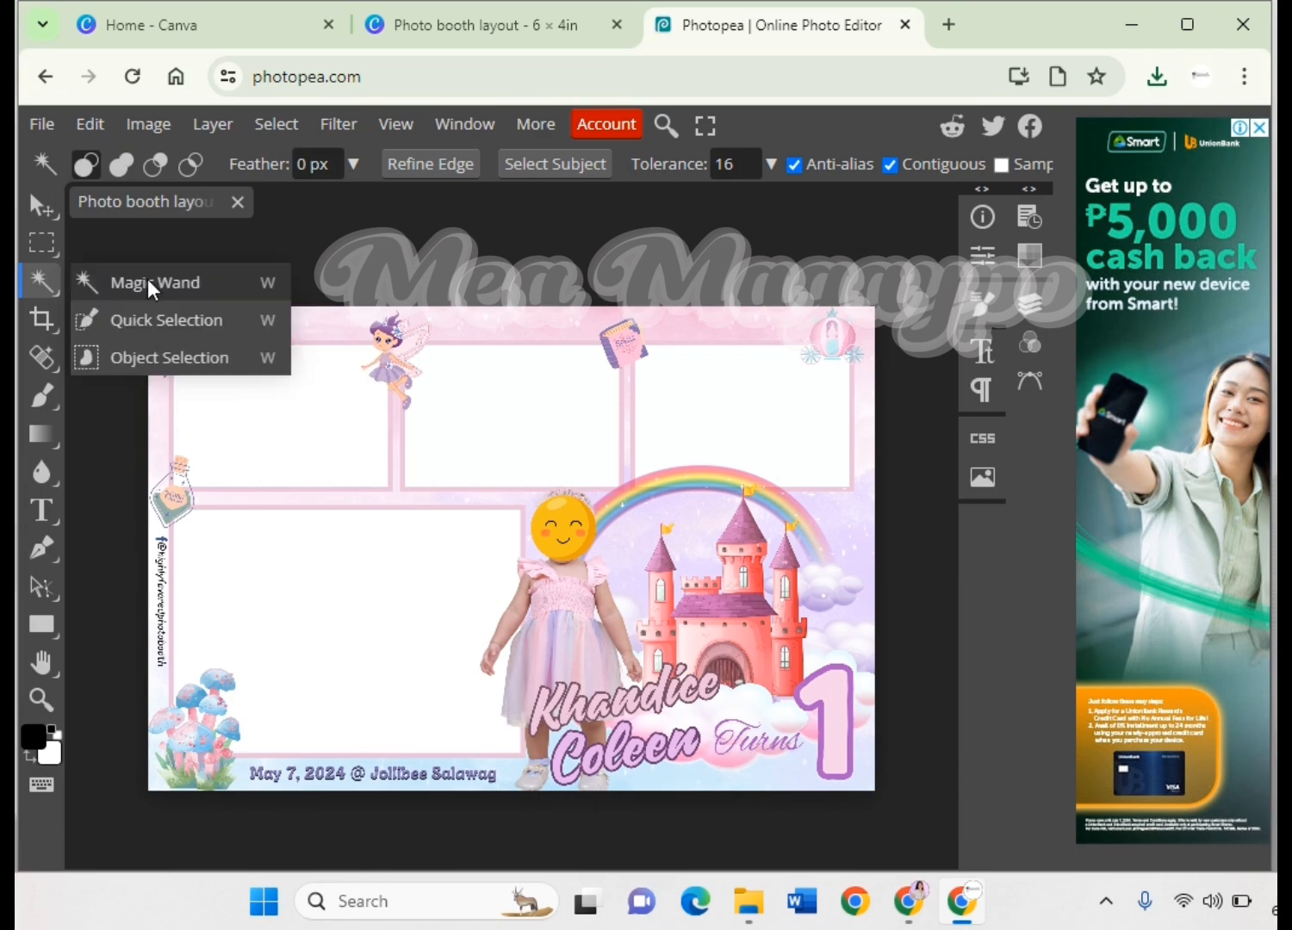
pyautogui.click(144, 285)
pyautogui.click(254, 387)
pyautogui.press('shift')
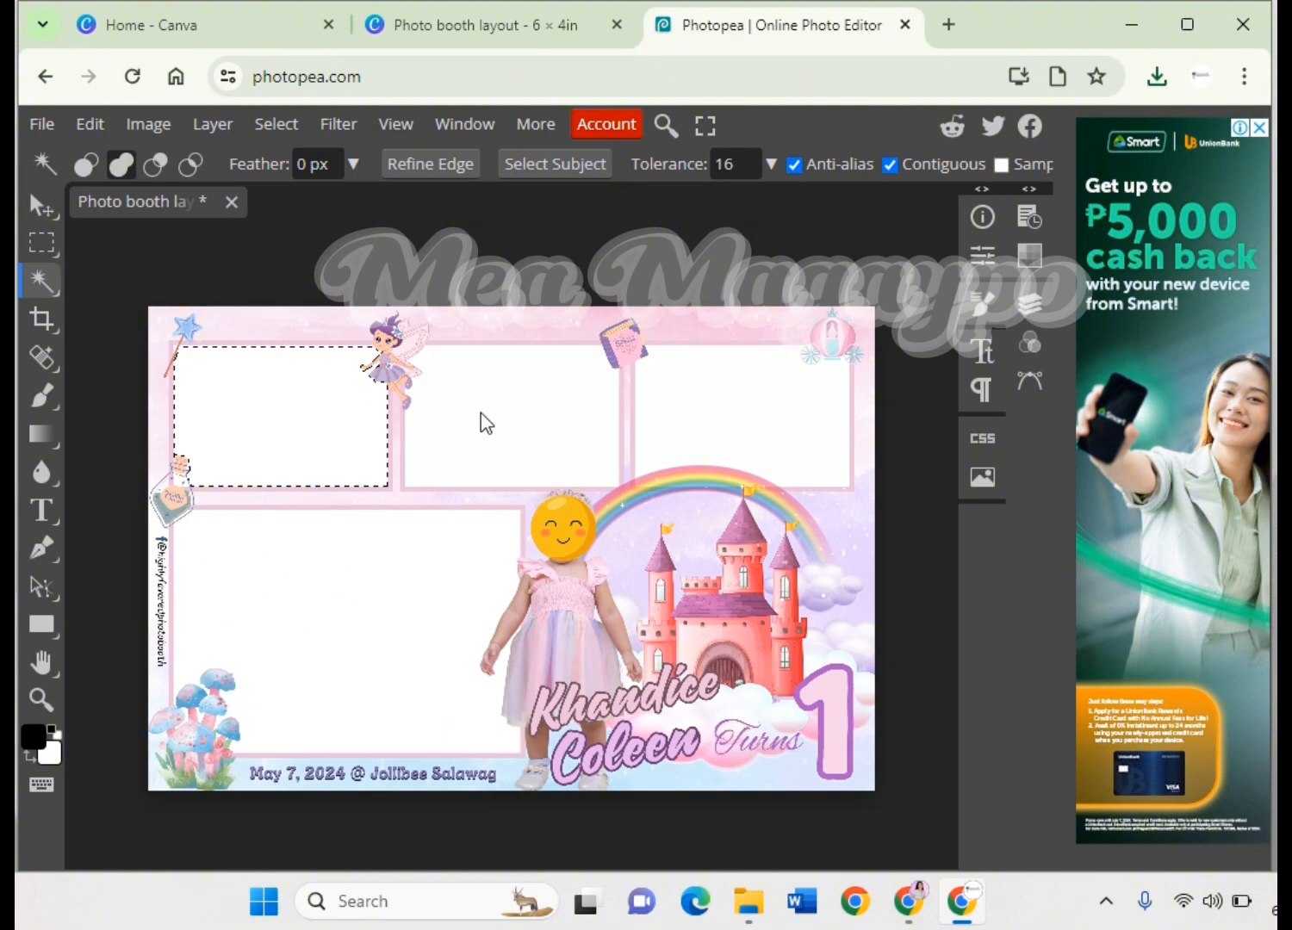
pyautogui.keyDown('shift'); pyautogui.click(231, 608); pyautogui.keyUp('shift')
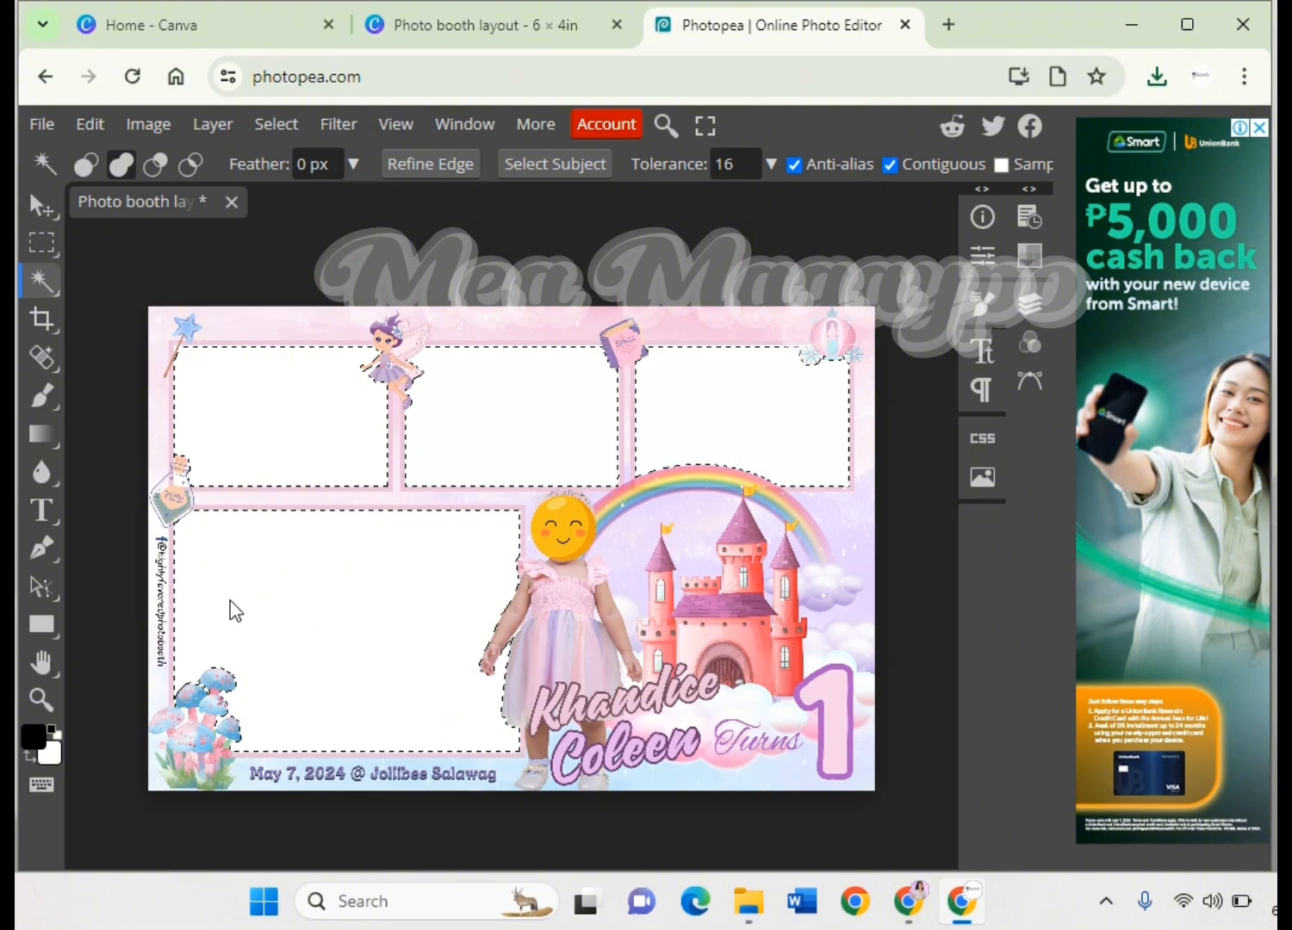
pyautogui.click(90, 124)
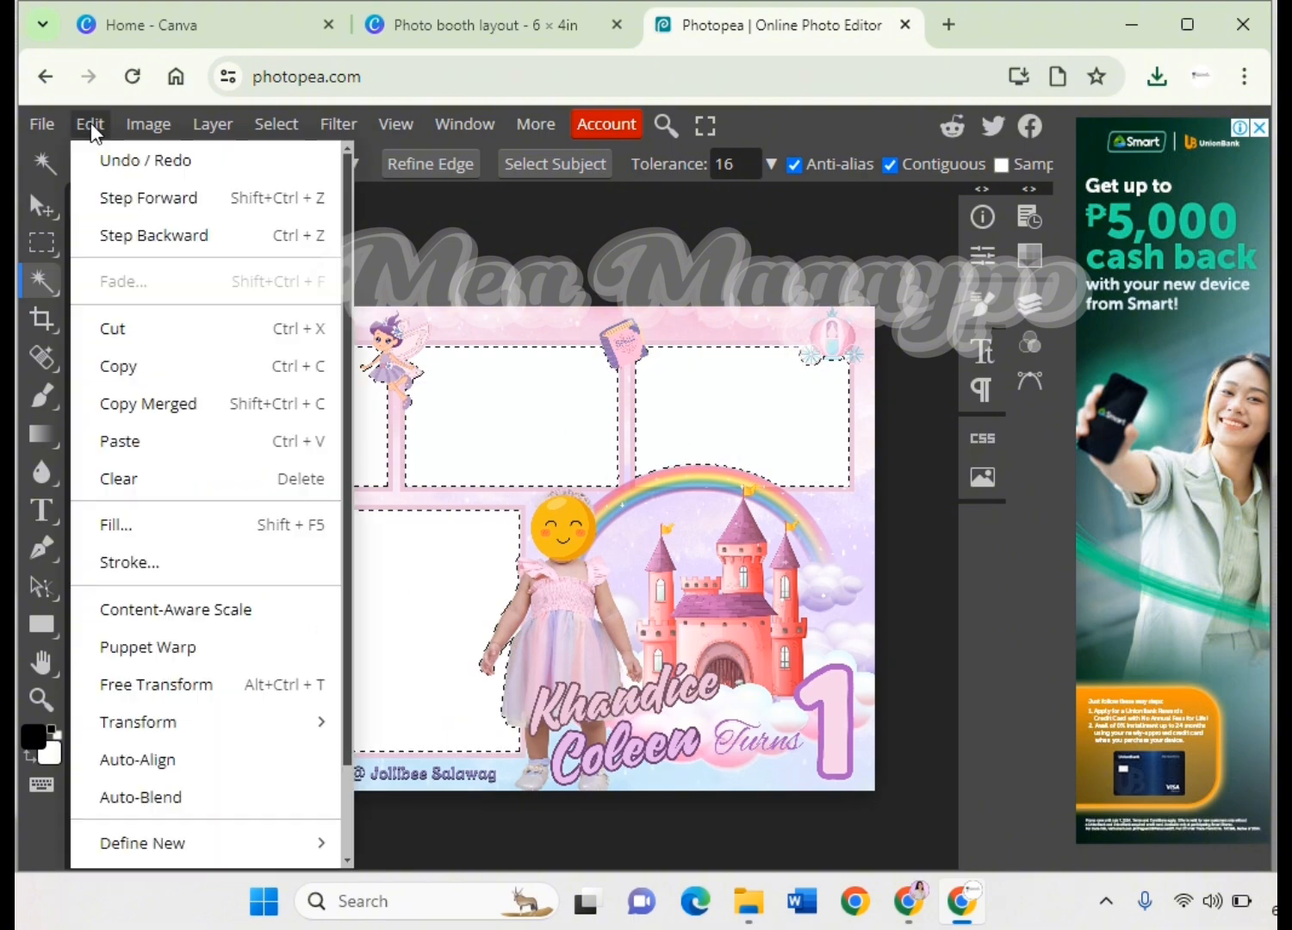
pyautogui.click(177, 332)
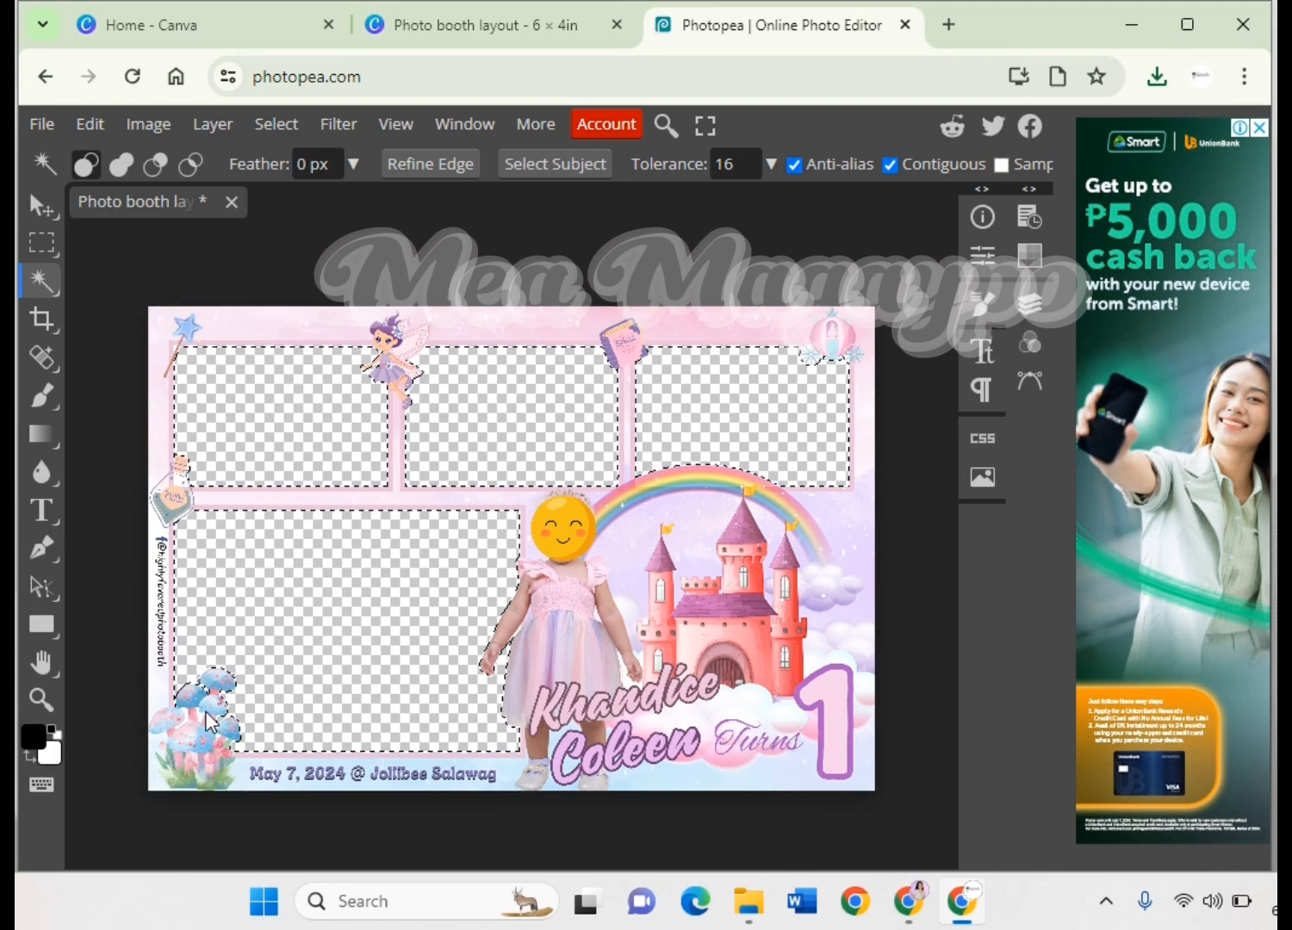
# Select the small white gaps between the mushroom stems with the Magic Wand and cut them out
pyautogui.hotkey('ctrl', '+')
pyautogui.hotkey('ctrl', '+')
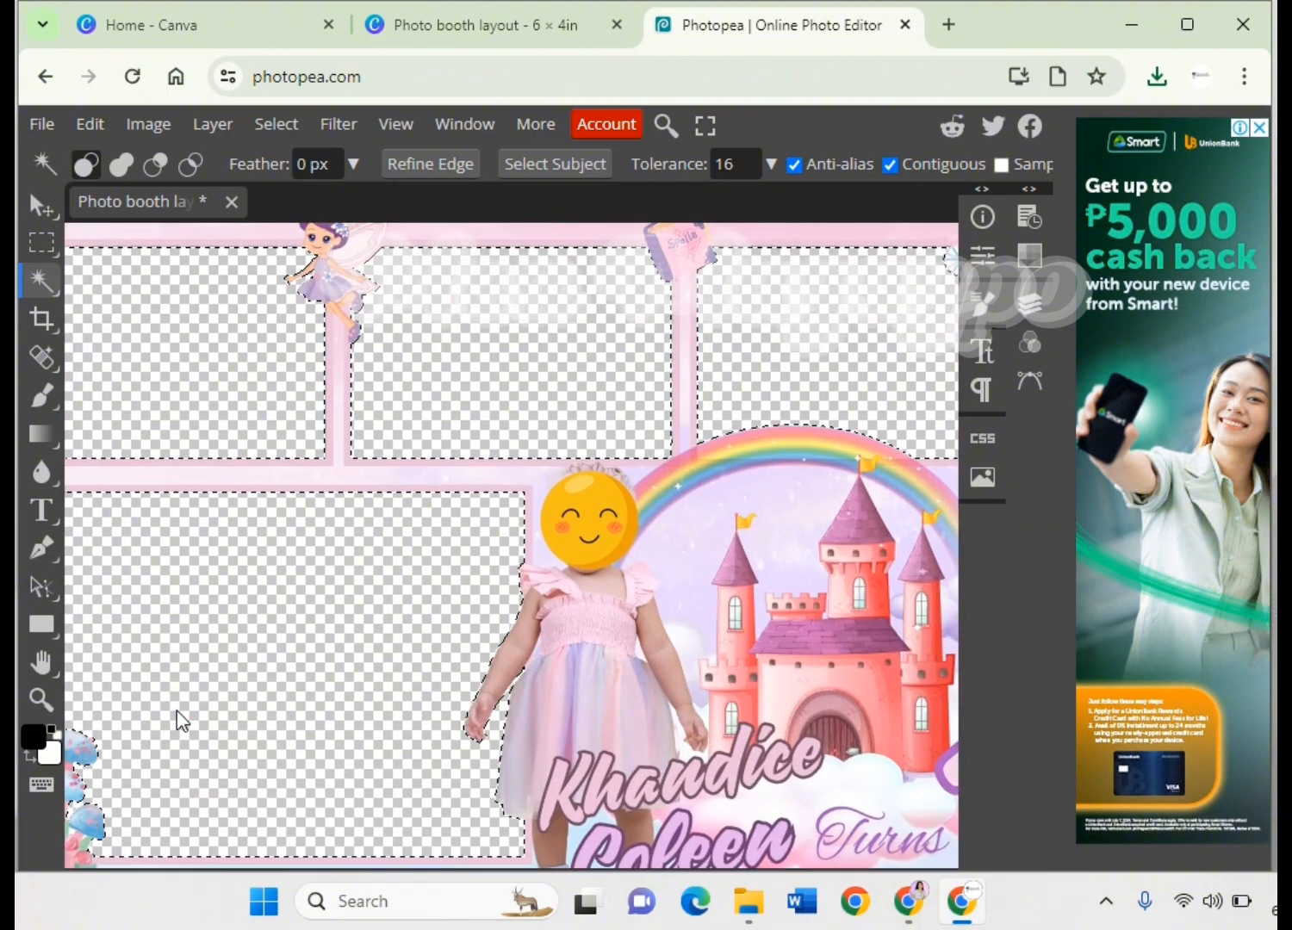
pyautogui.scroll(-5, 182, 719)
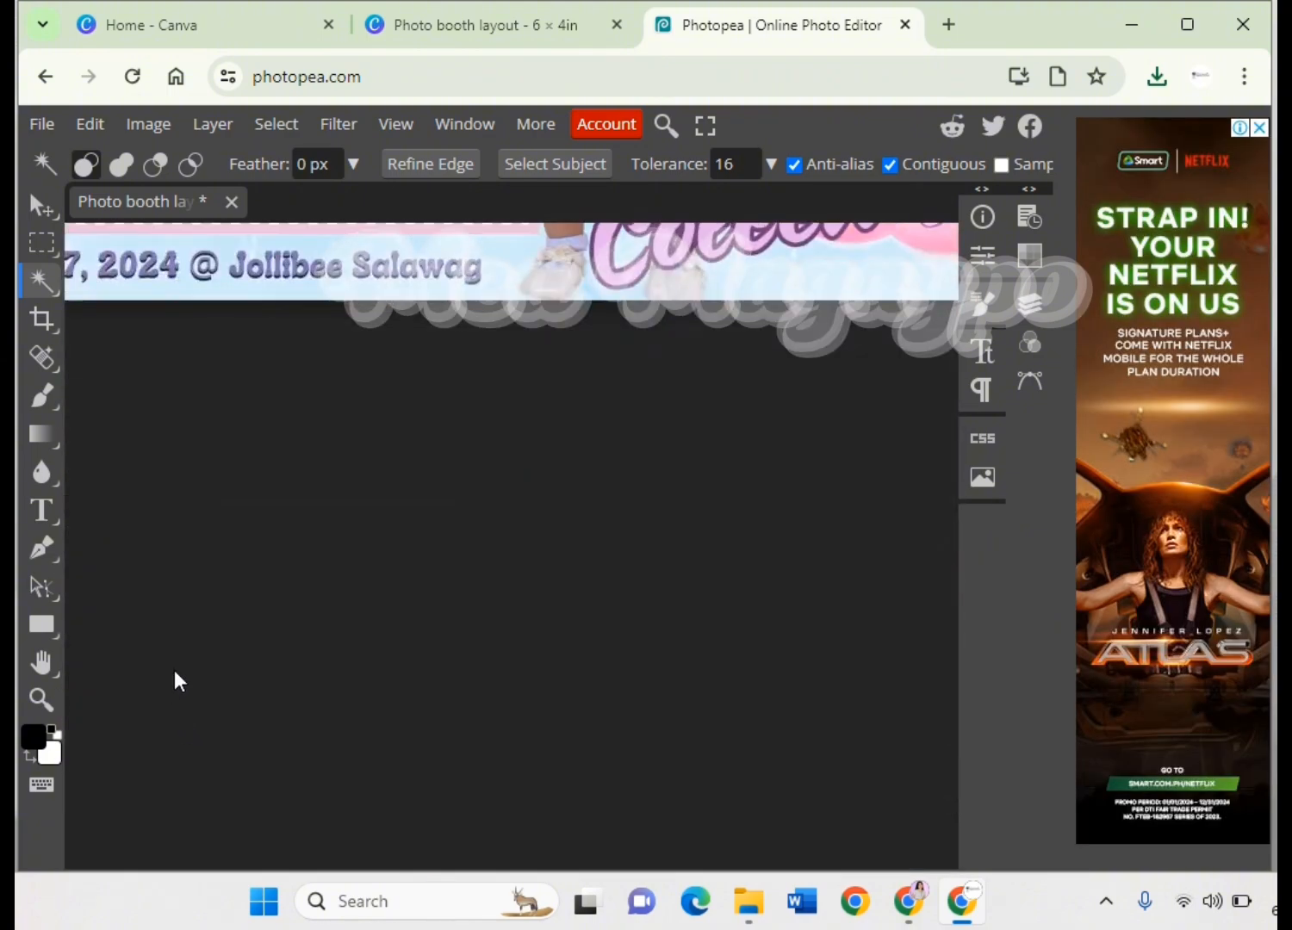
pyautogui.scroll(2, 198, 670)
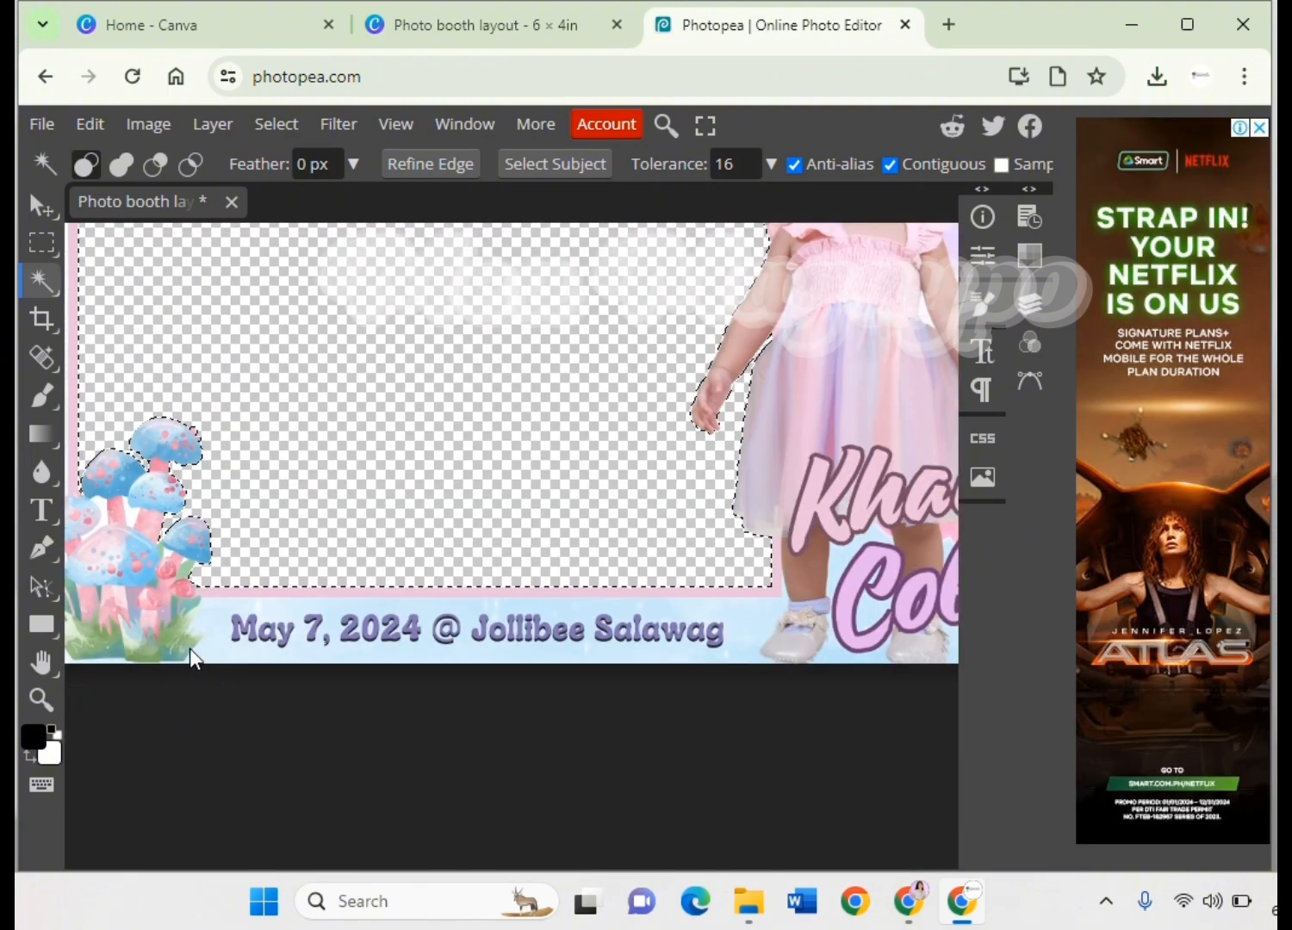
pyautogui.hscroll(-2, 190, 657)
pyautogui.click(255, 516)
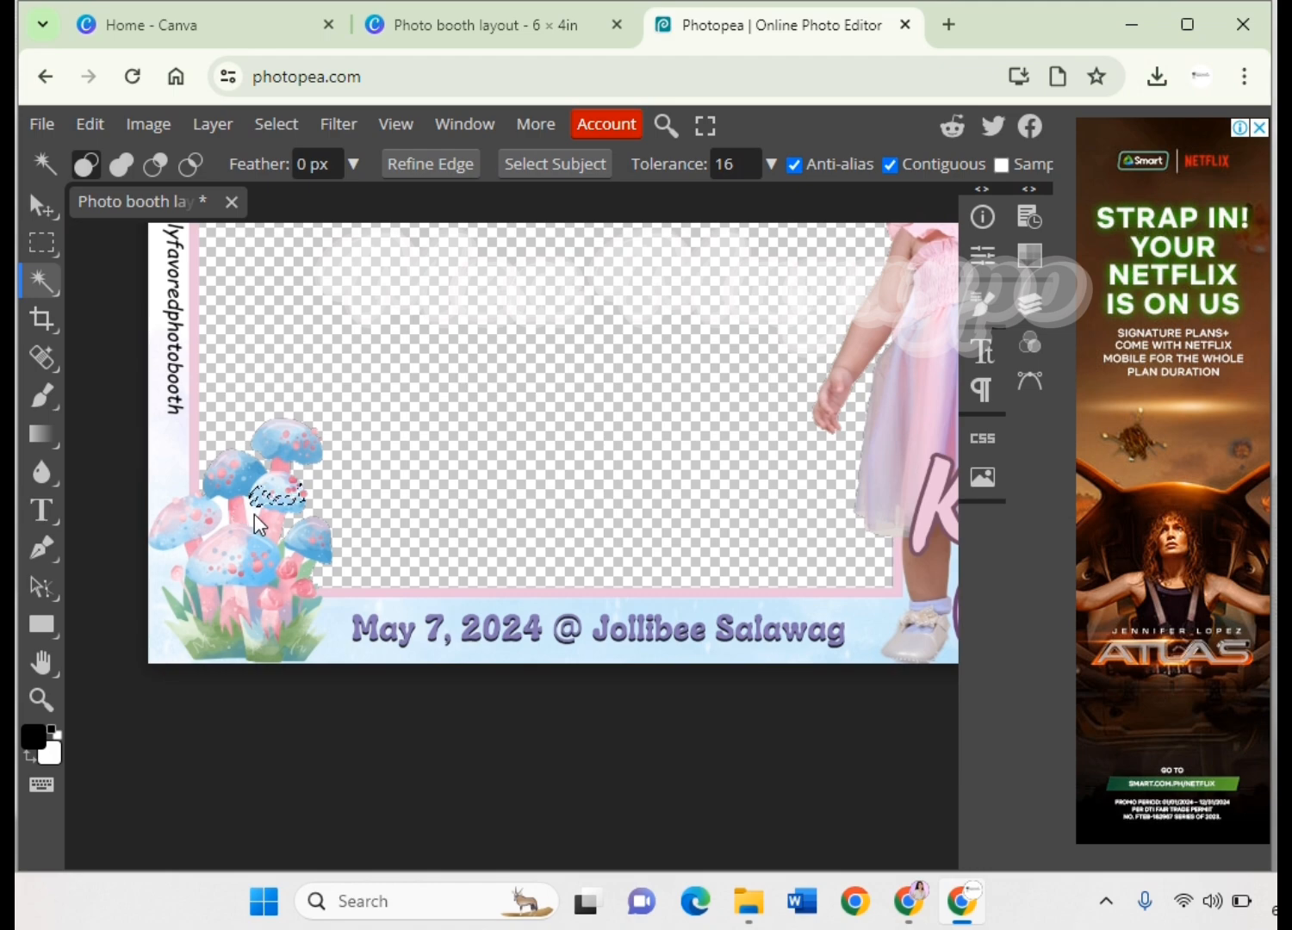
pyautogui.click(251, 518)
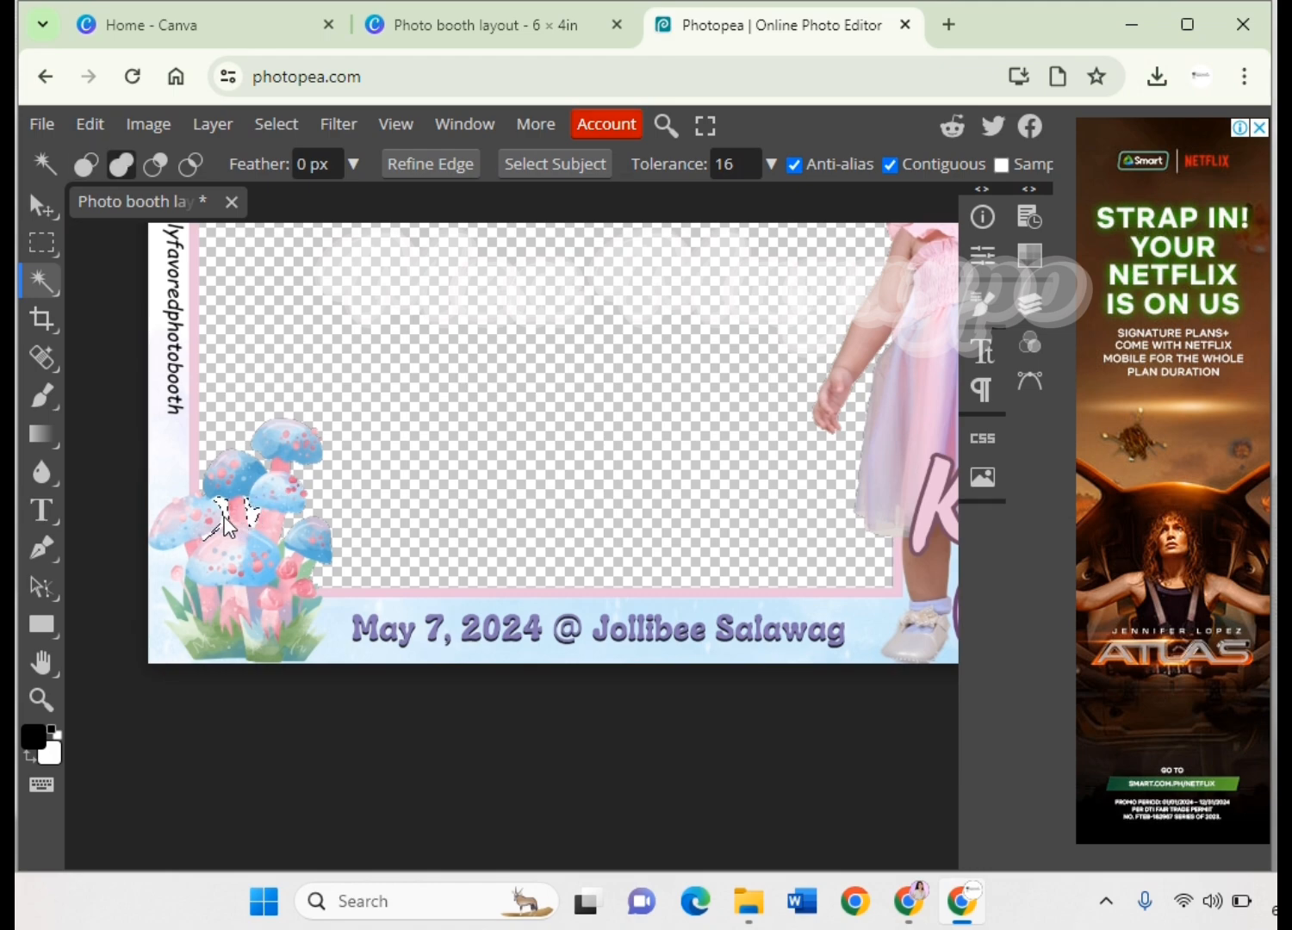
pyautogui.click(89, 124)
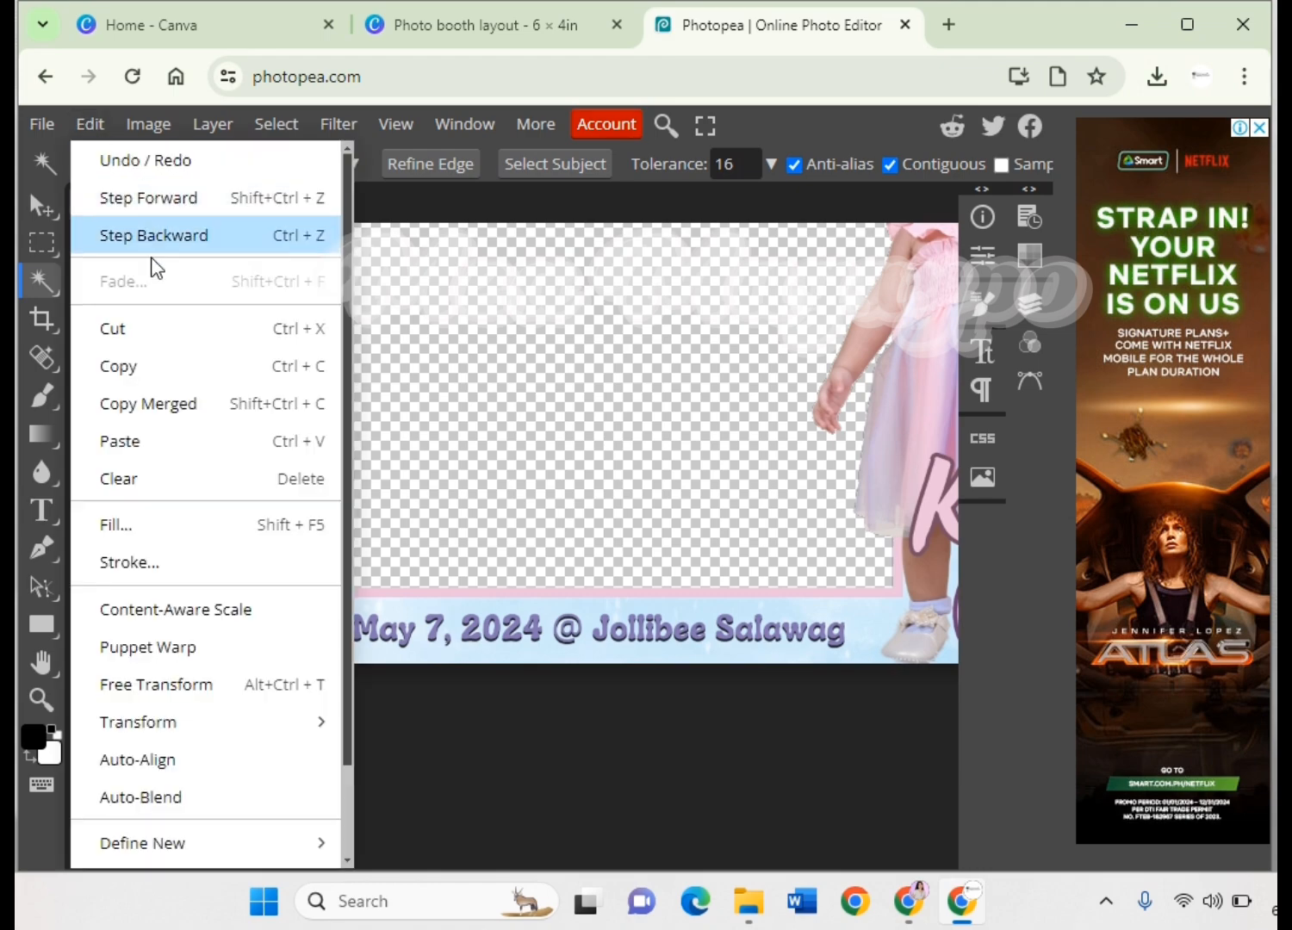
pyautogui.click(162, 332)
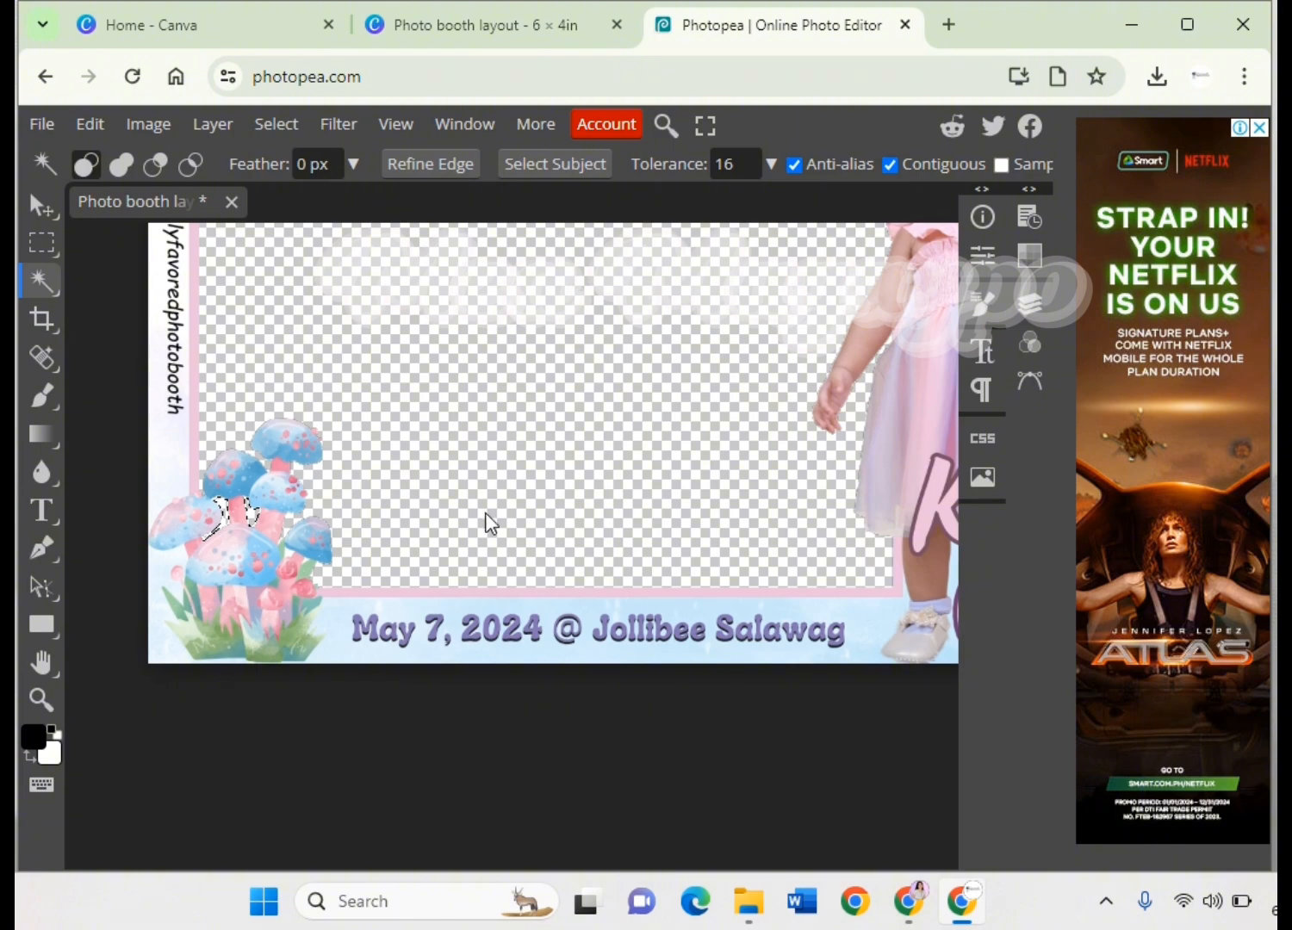
# Select the white gaps between the spokes of the pumpkin carriage's left wheel with the Magic Wand and cut them out
pyautogui.hscroll(5, 762, 453)
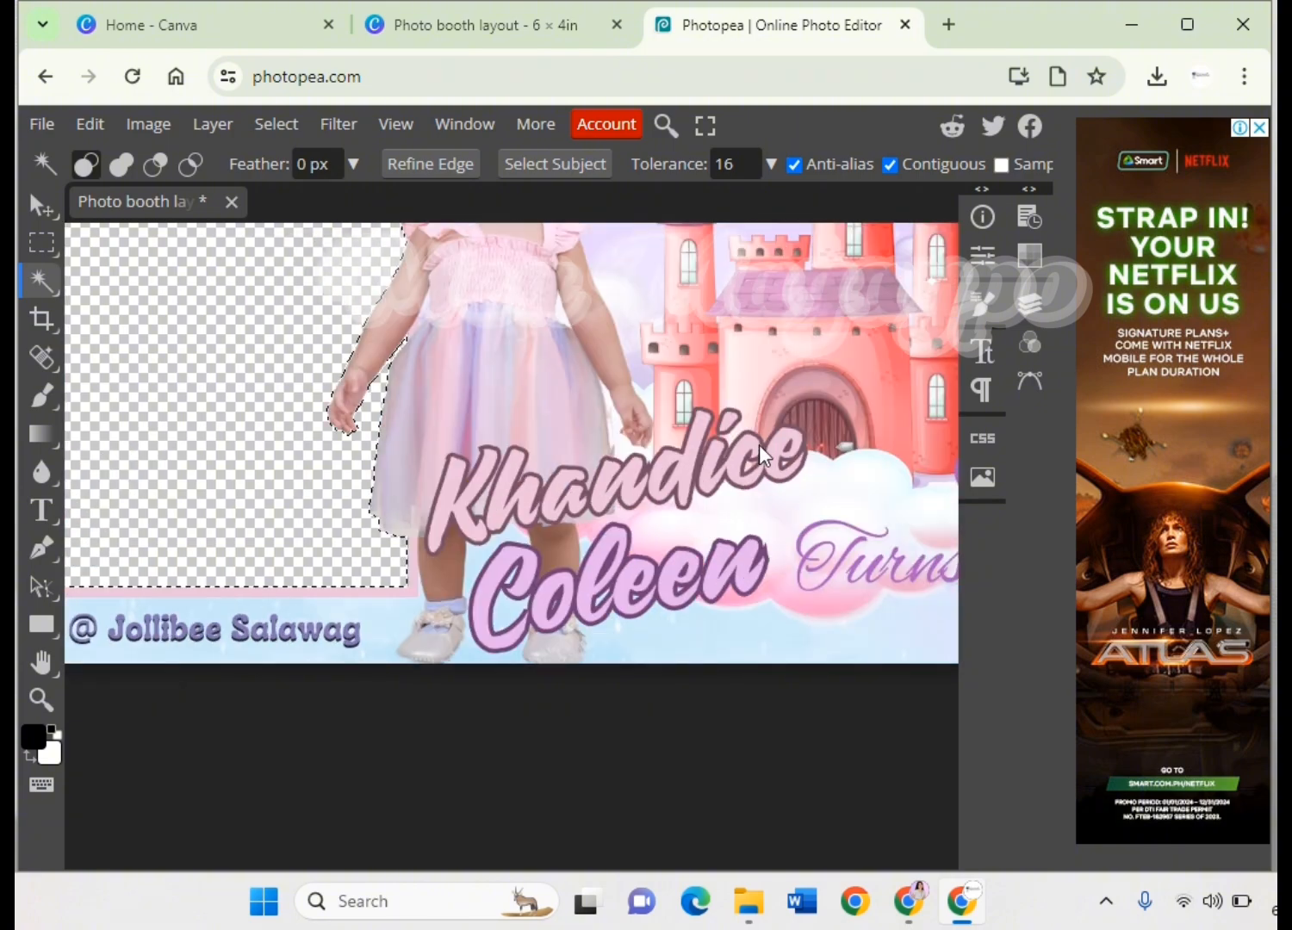
pyautogui.scroll(10, 657, 438)
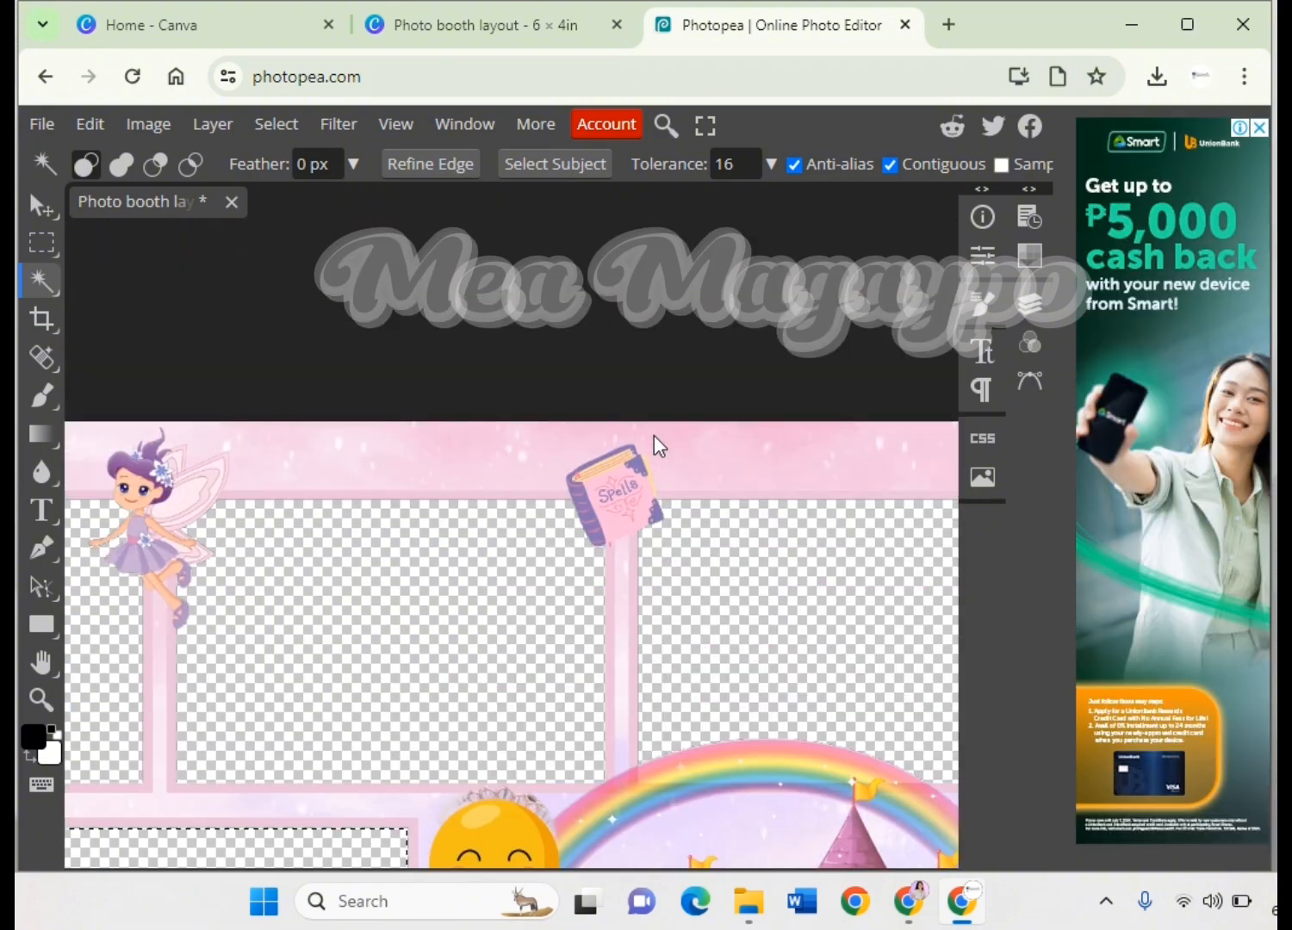
pyautogui.hscroll(3, 727, 490)
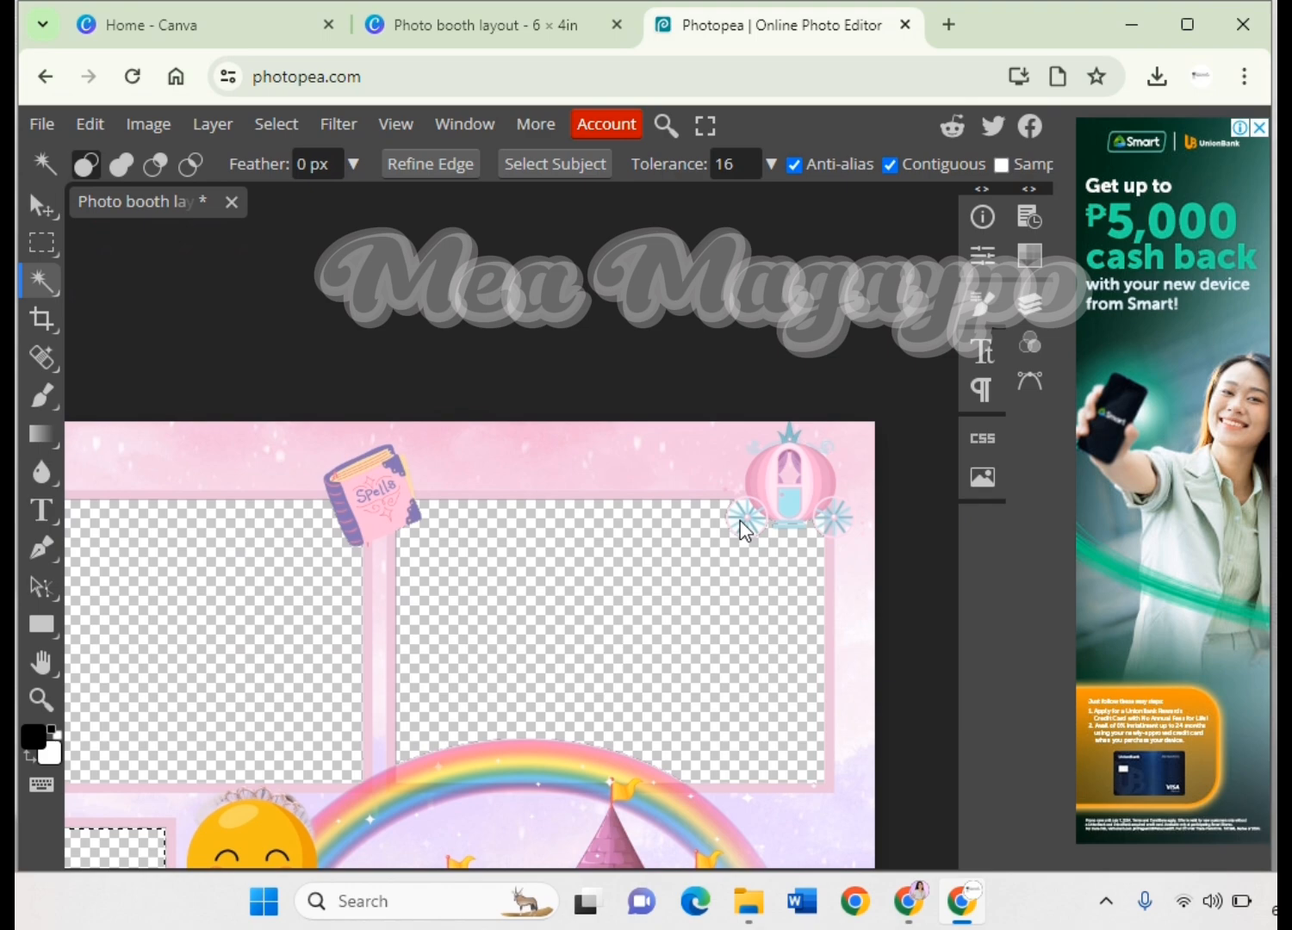
pyautogui.hotkey('ctrl', '+')
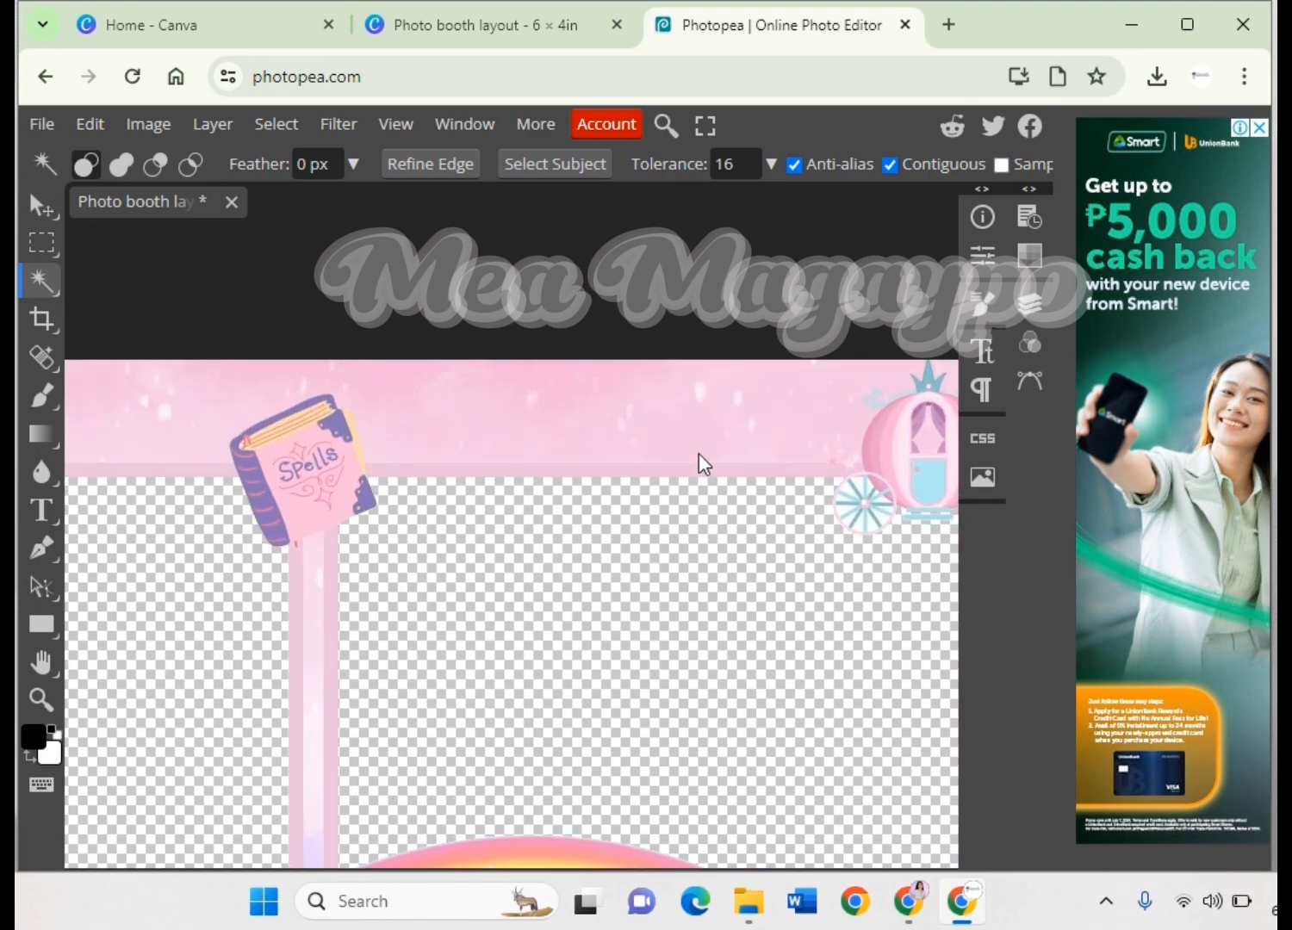
pyautogui.hscroll(3, 696, 455)
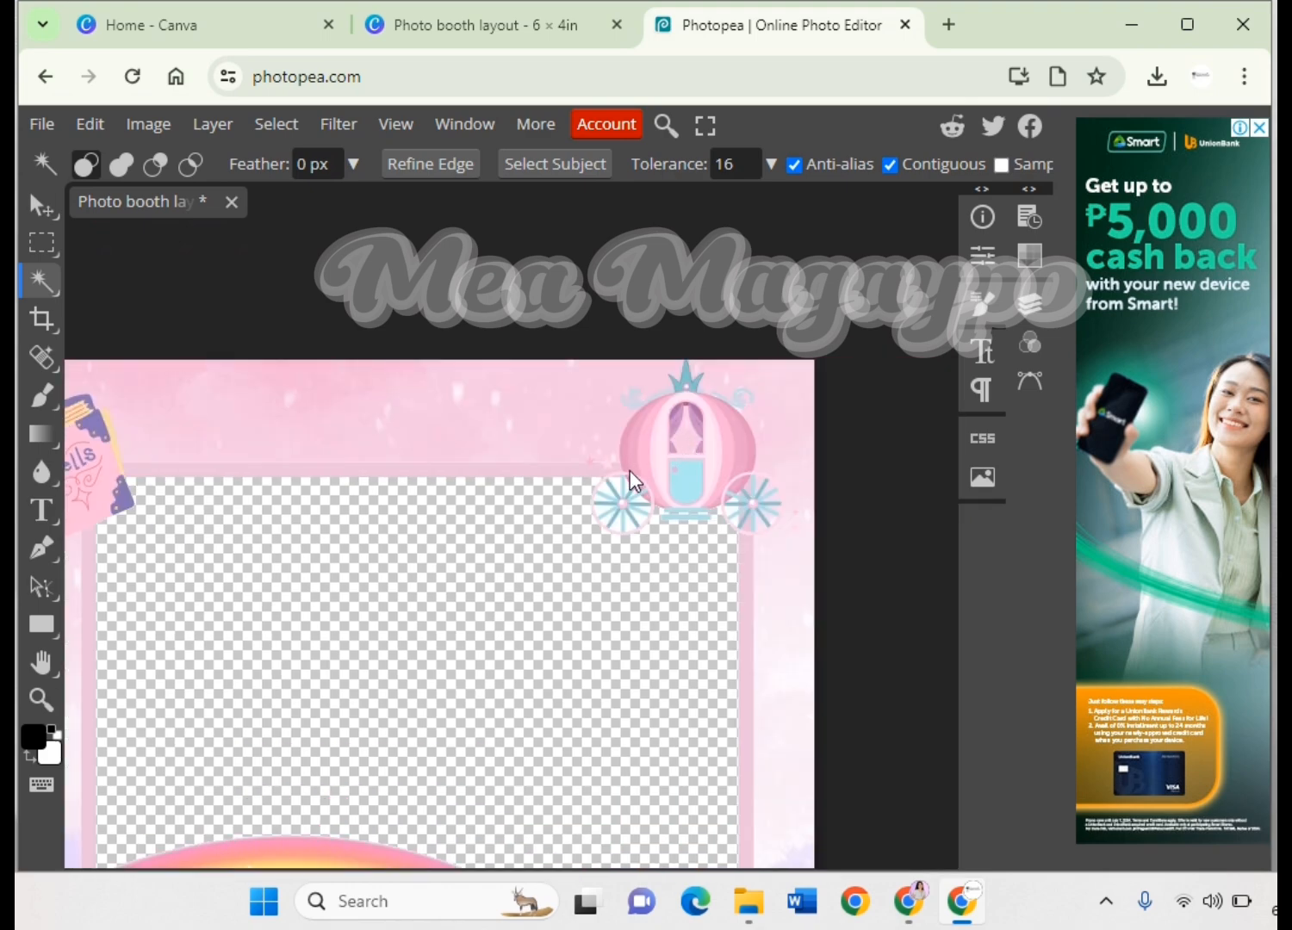
pyautogui.hotkey('ctrl', '+')
pyautogui.hscroll(4, 640, 470)
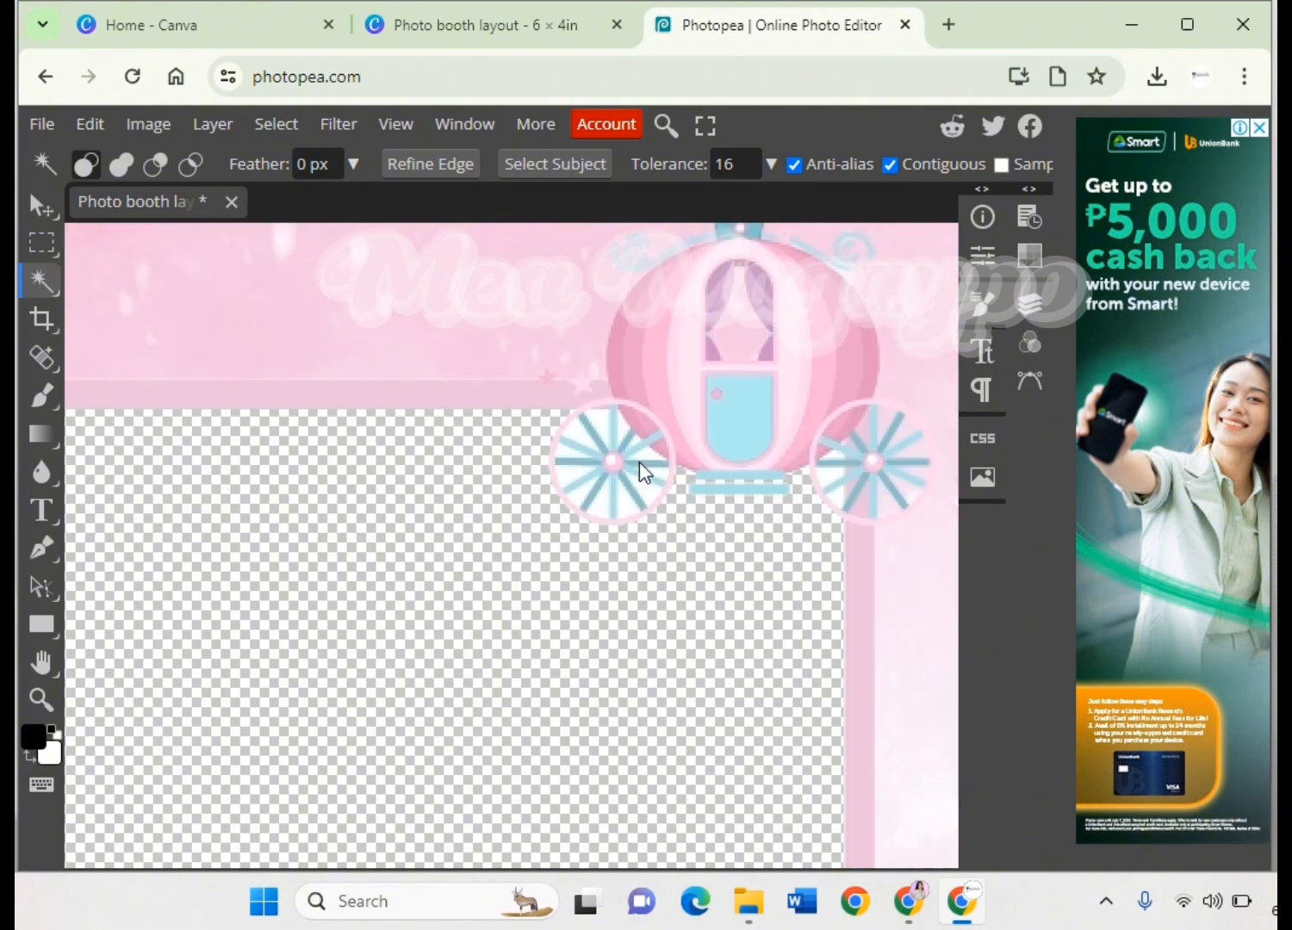
pyautogui.scroll(1, 487, 473)
pyautogui.keyDown('shift'); pyautogui.click(353, 439); pyautogui.keyUp('shift')
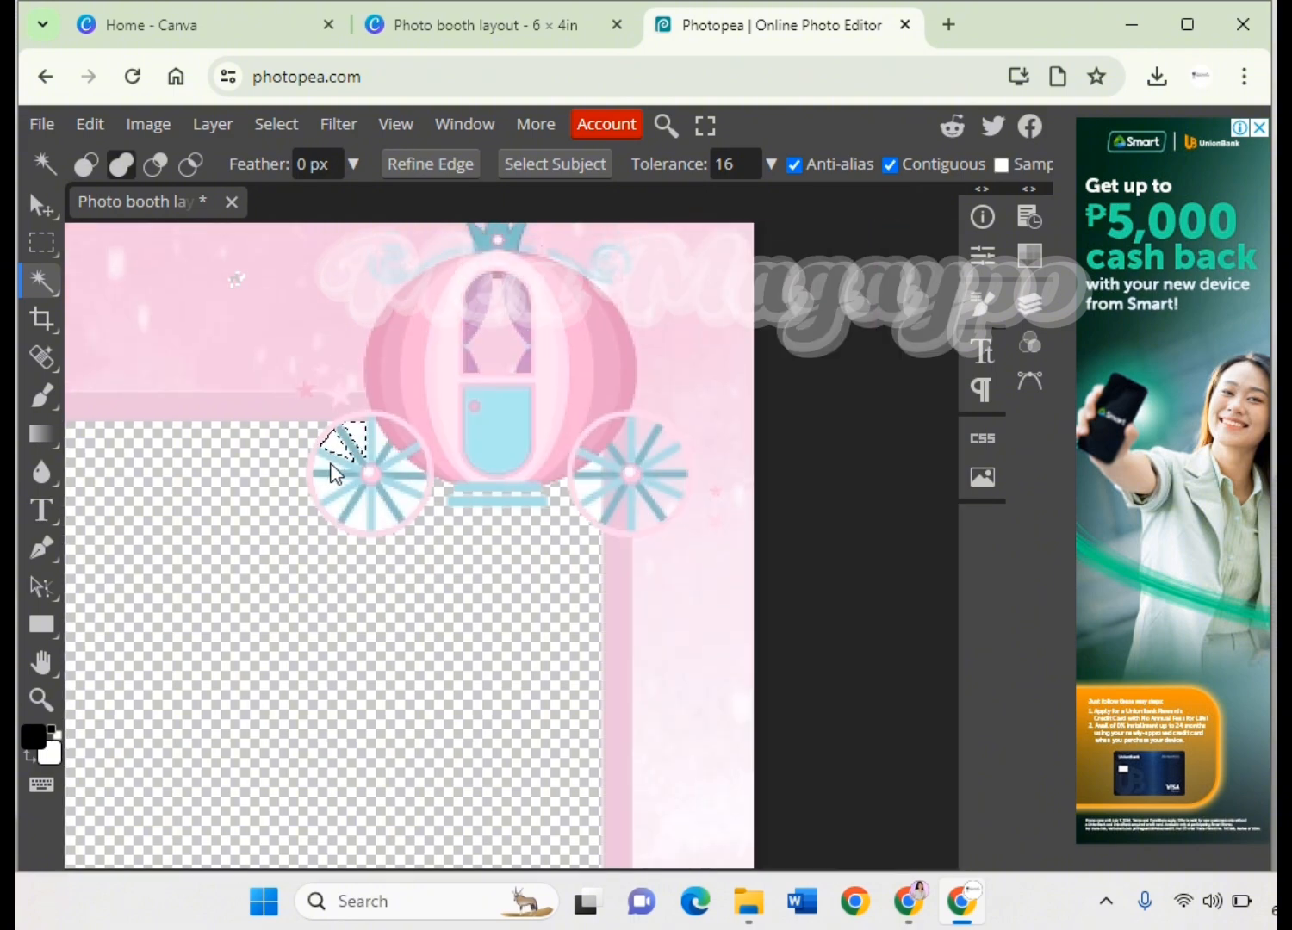
pyautogui.click(337, 498)
pyautogui.click(331, 494)
pyautogui.keyDown('shift'); pyautogui.click(361, 513); pyautogui.keyUp('shift')
pyautogui.keyDown('shift'); pyautogui.click(382, 515); pyautogui.keyUp('shift')
pyautogui.keyDown('shift'); pyautogui.click(404, 498); pyautogui.keyUp('shift')
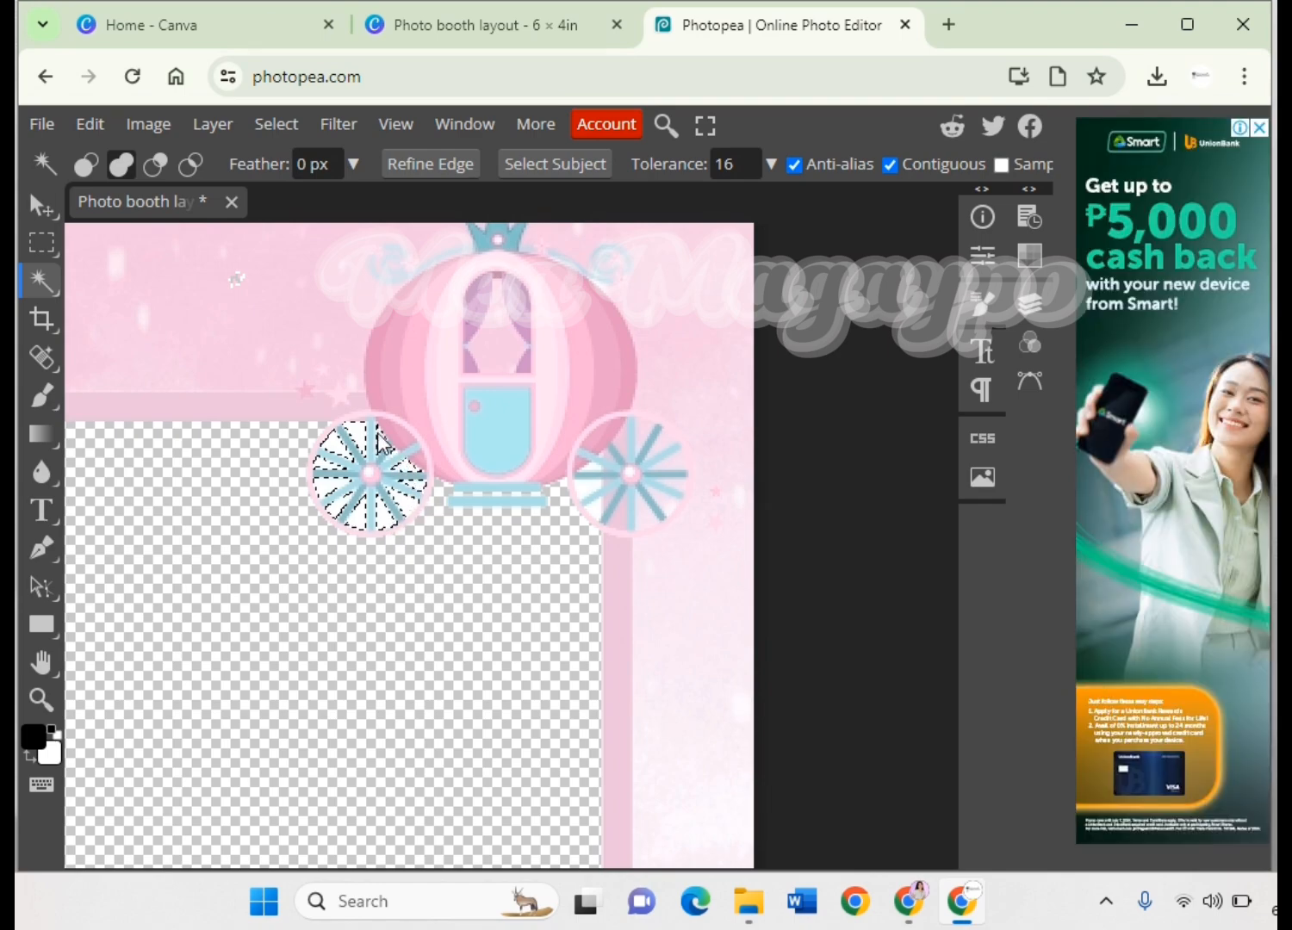
pyautogui.click(91, 125)
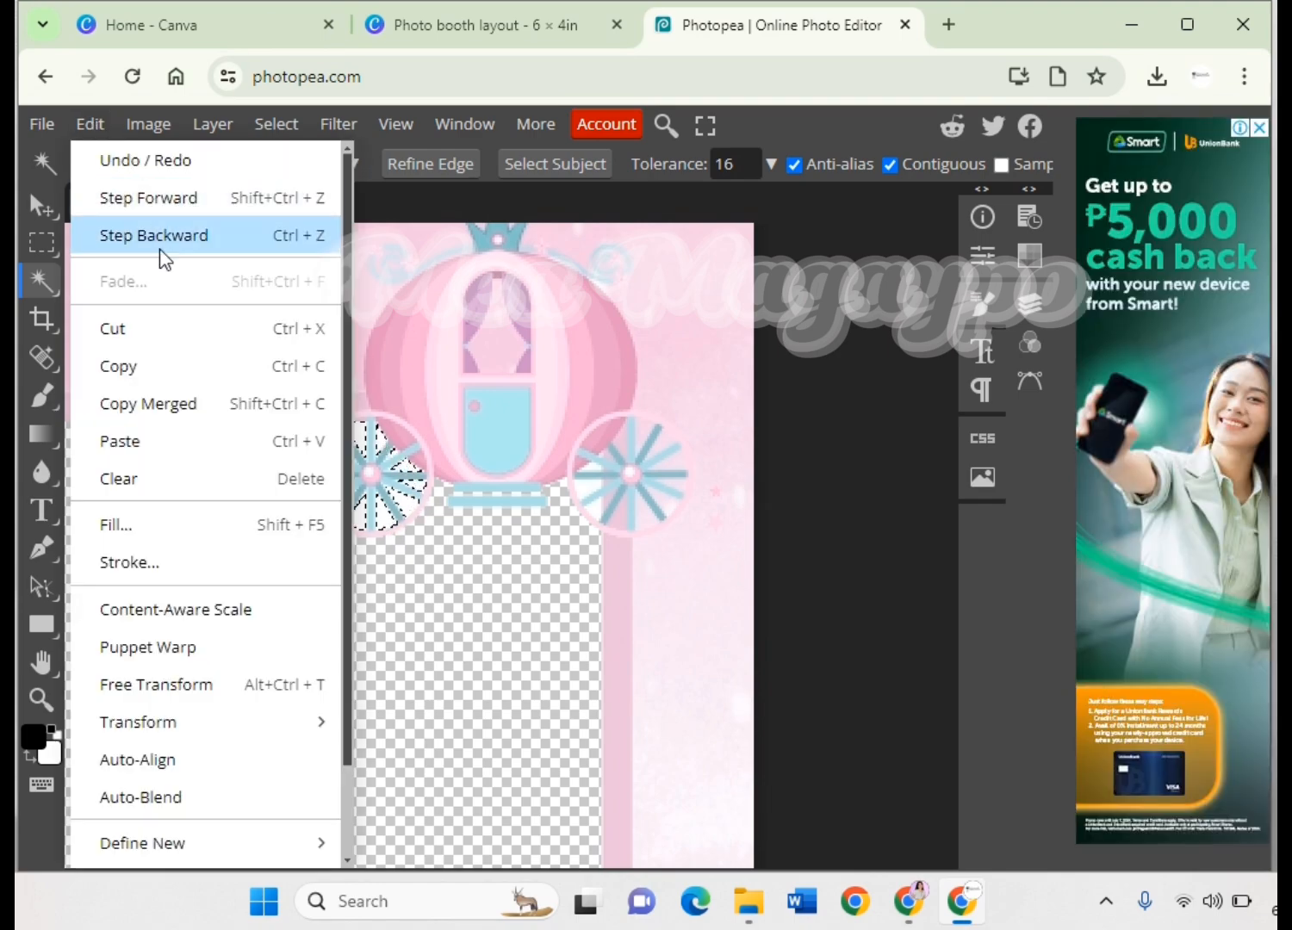
pyautogui.click(177, 341)
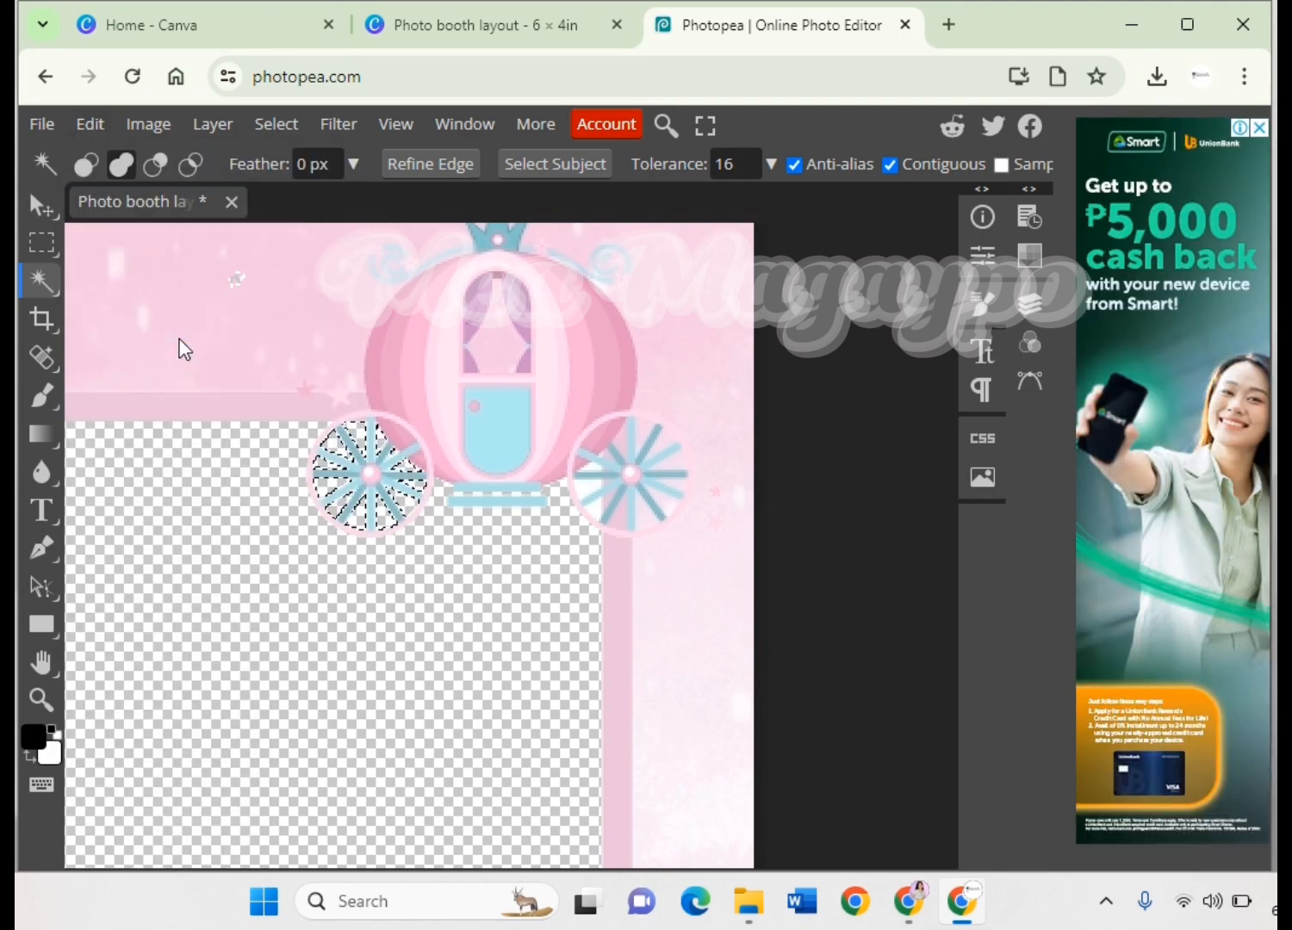
# Add the white gaps on the inner side of the carriage's right wheel to the selection and cut them out
pyautogui.click(596, 489)
pyautogui.click(89, 124)
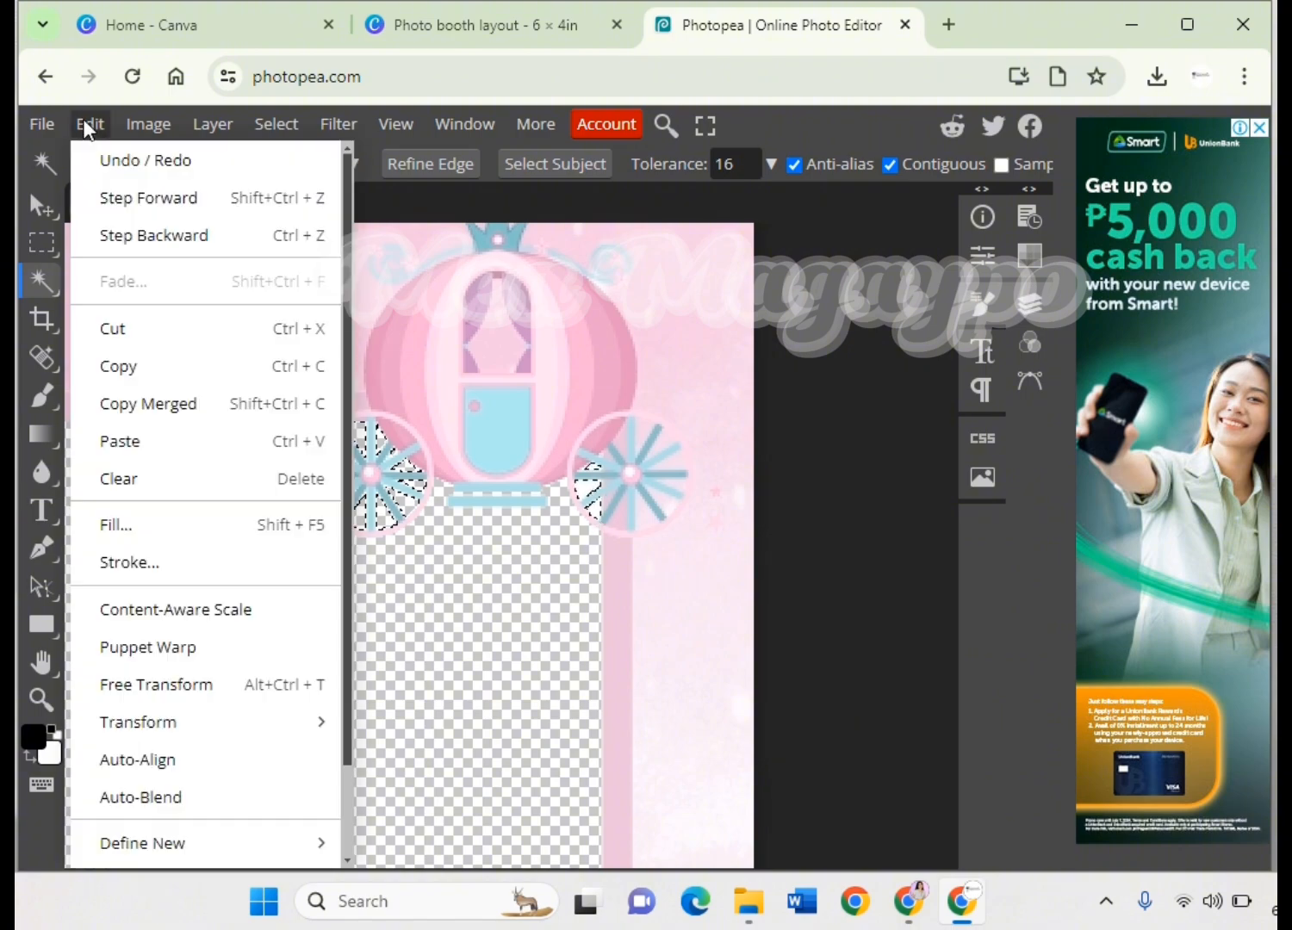
pyautogui.click(174, 341)
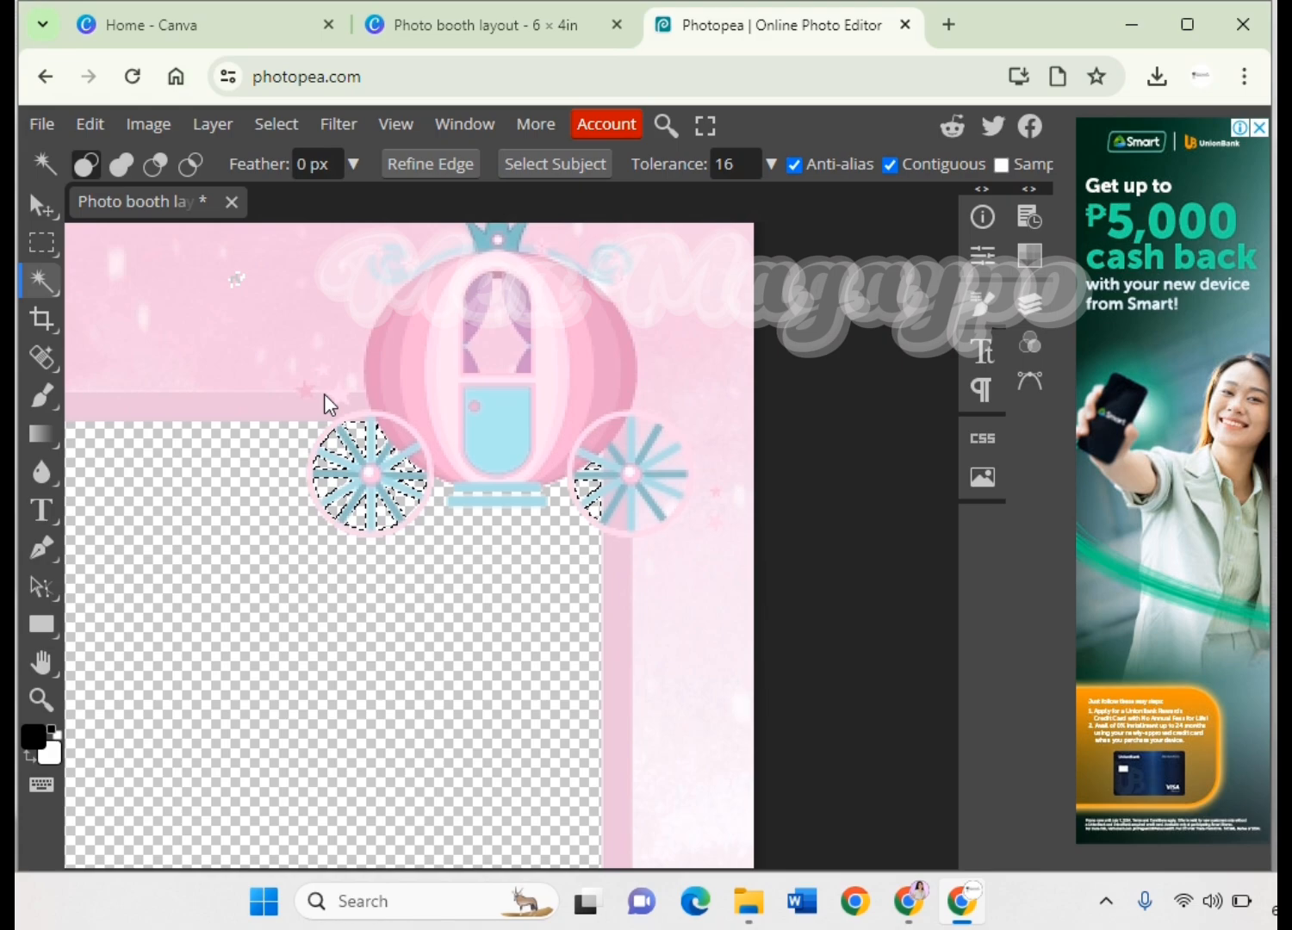
# Look over the whole layout to check that all white areas inside the photo frames are transparent
pyautogui.hotkey('ctrl', '-')
pyautogui.hotkey('ctrl', '-')
pyautogui.hotkey('ctrl', '-')
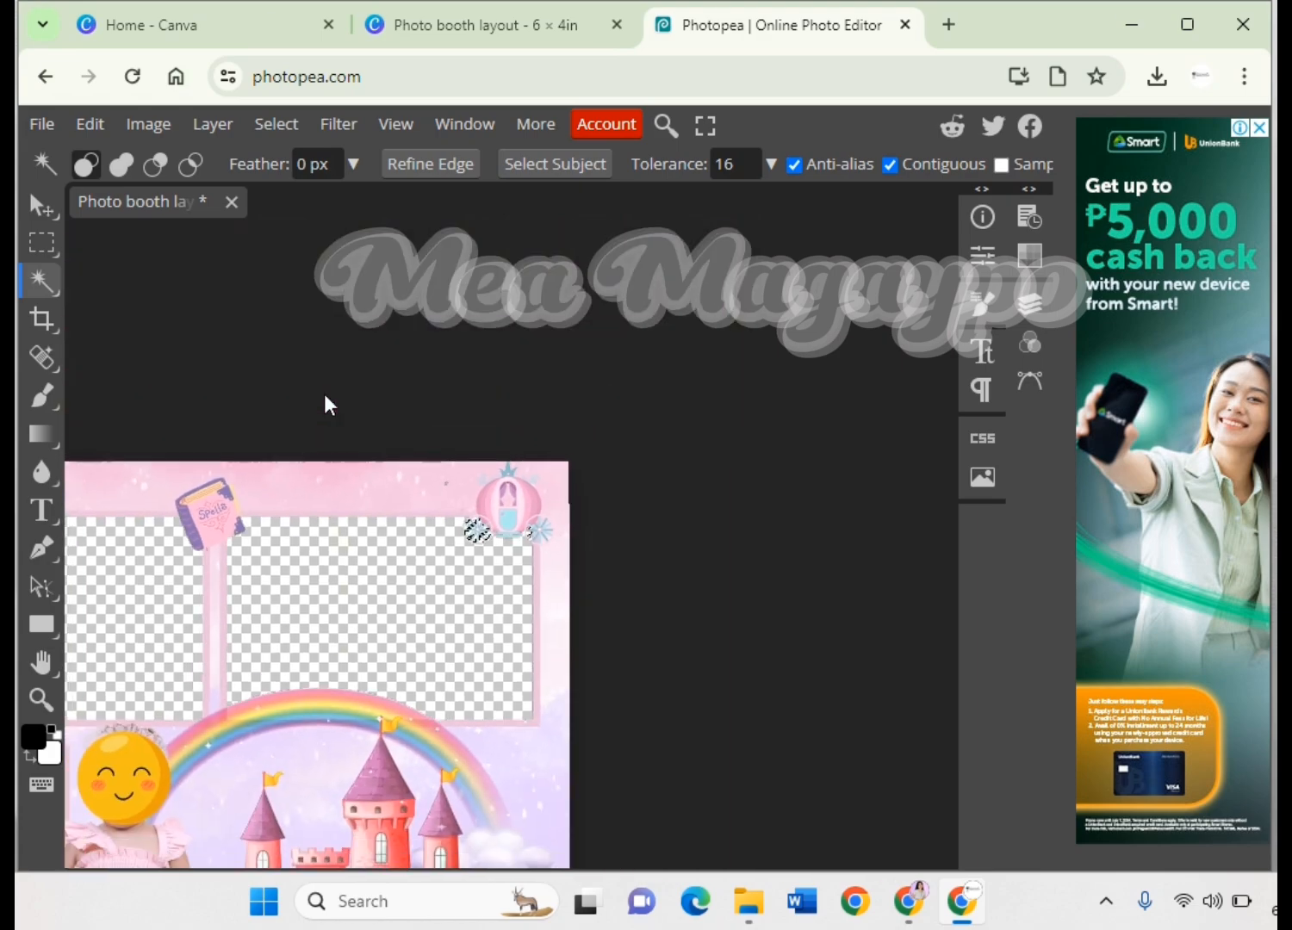
pyautogui.hotkey('ctrl', '-')
pyautogui.hscroll(5, 280, 396)
pyautogui.hscroll(-9, 284, 407)
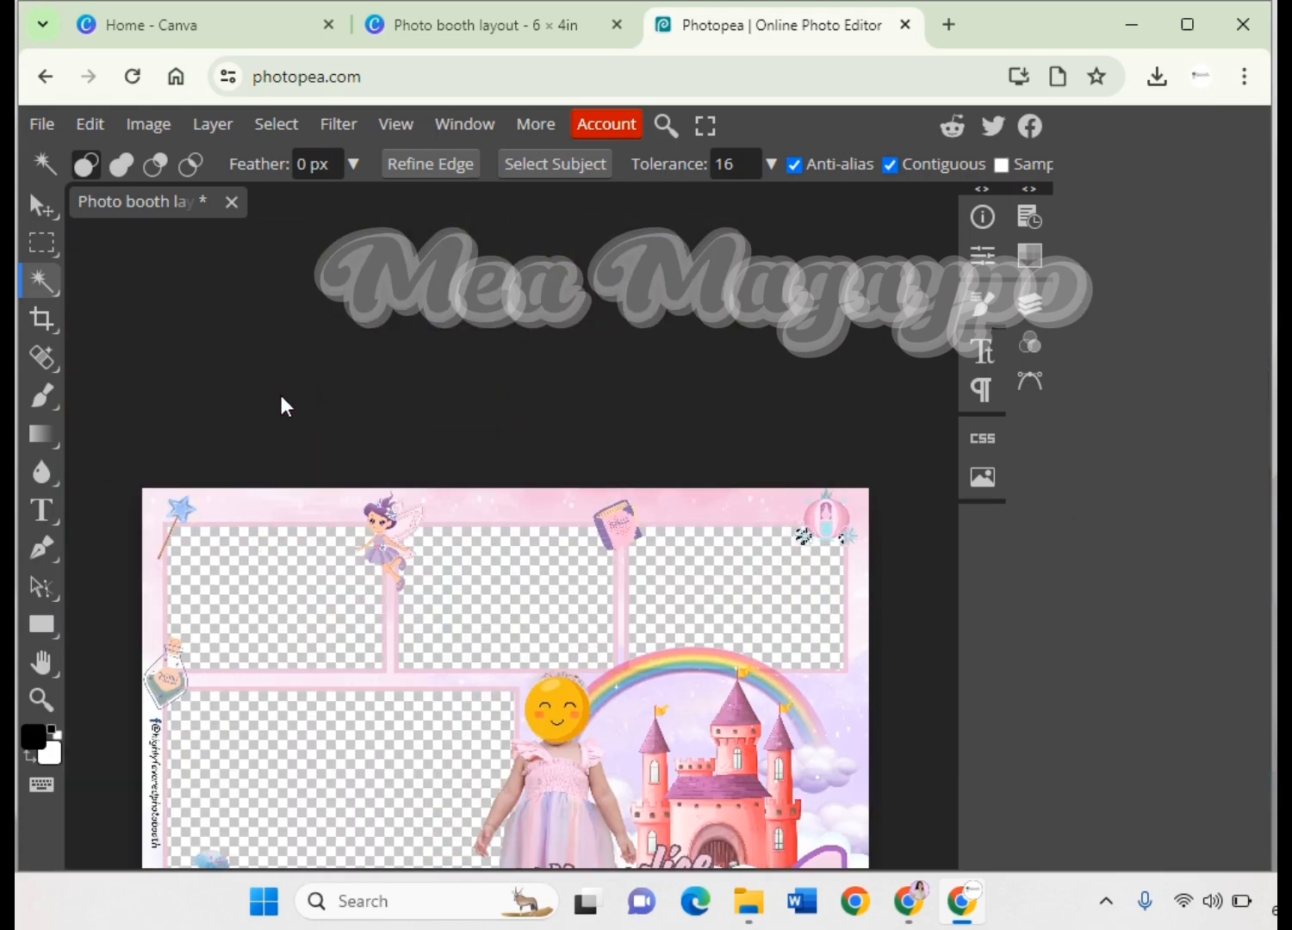
pyautogui.scroll(-3, 284, 407)
pyautogui.scroll(2, 321, 398)
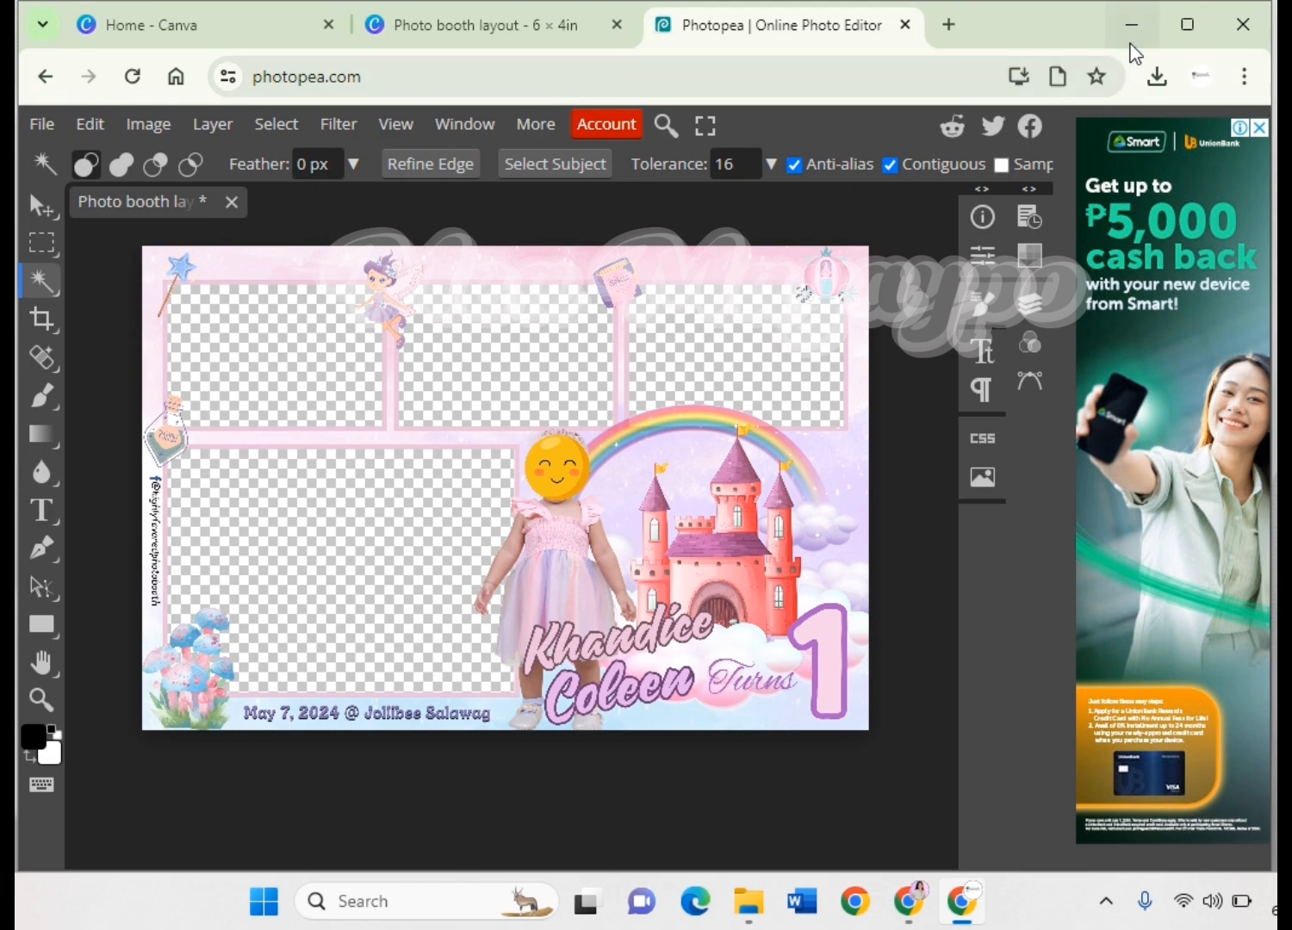
# Export the layout as a PNG at 1800 by 1200 px with 100% quality
pyautogui.click(90, 124)
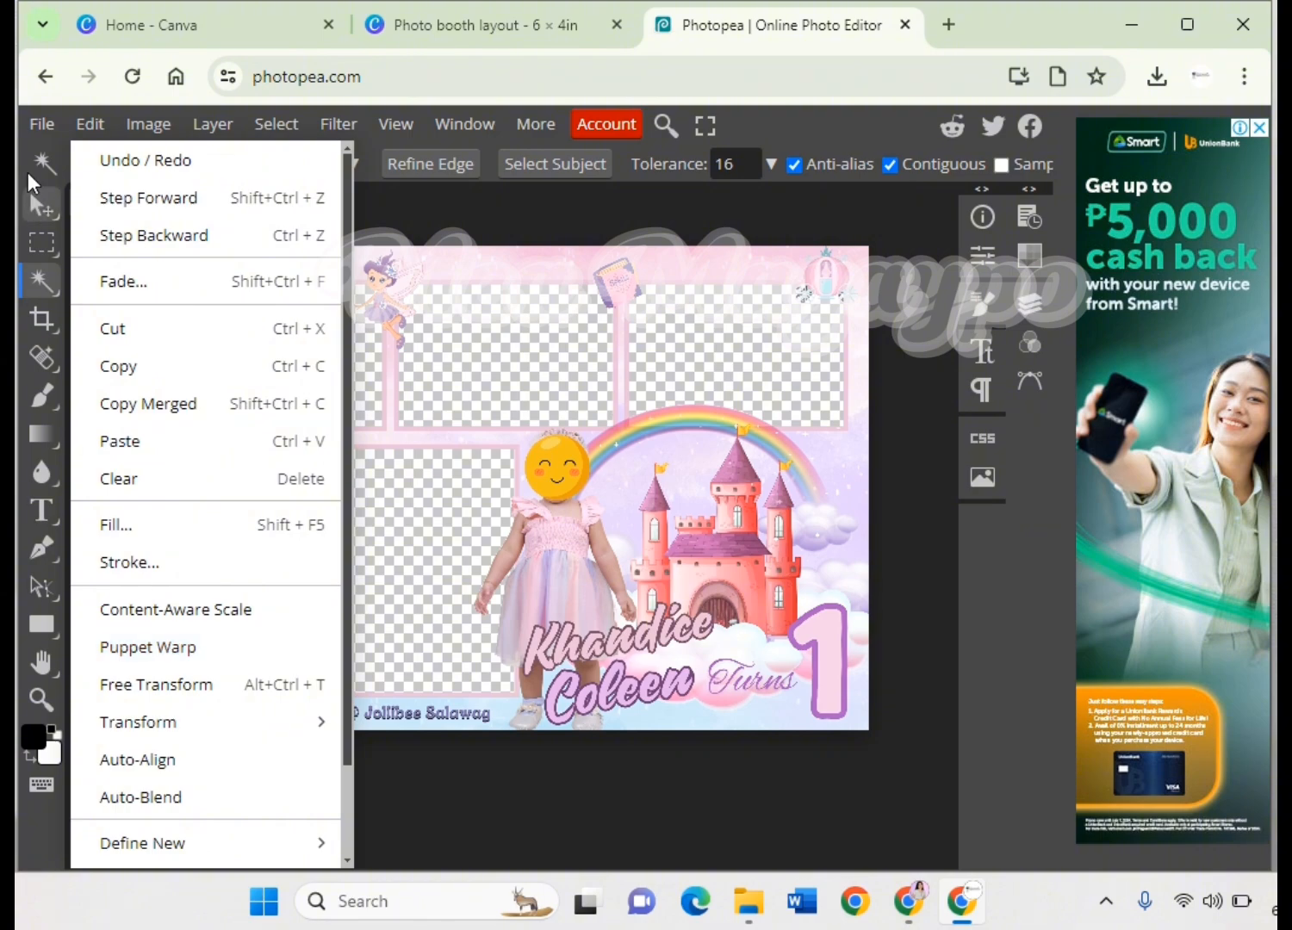
pyautogui.click(42, 124)
pyautogui.click(42, 124)
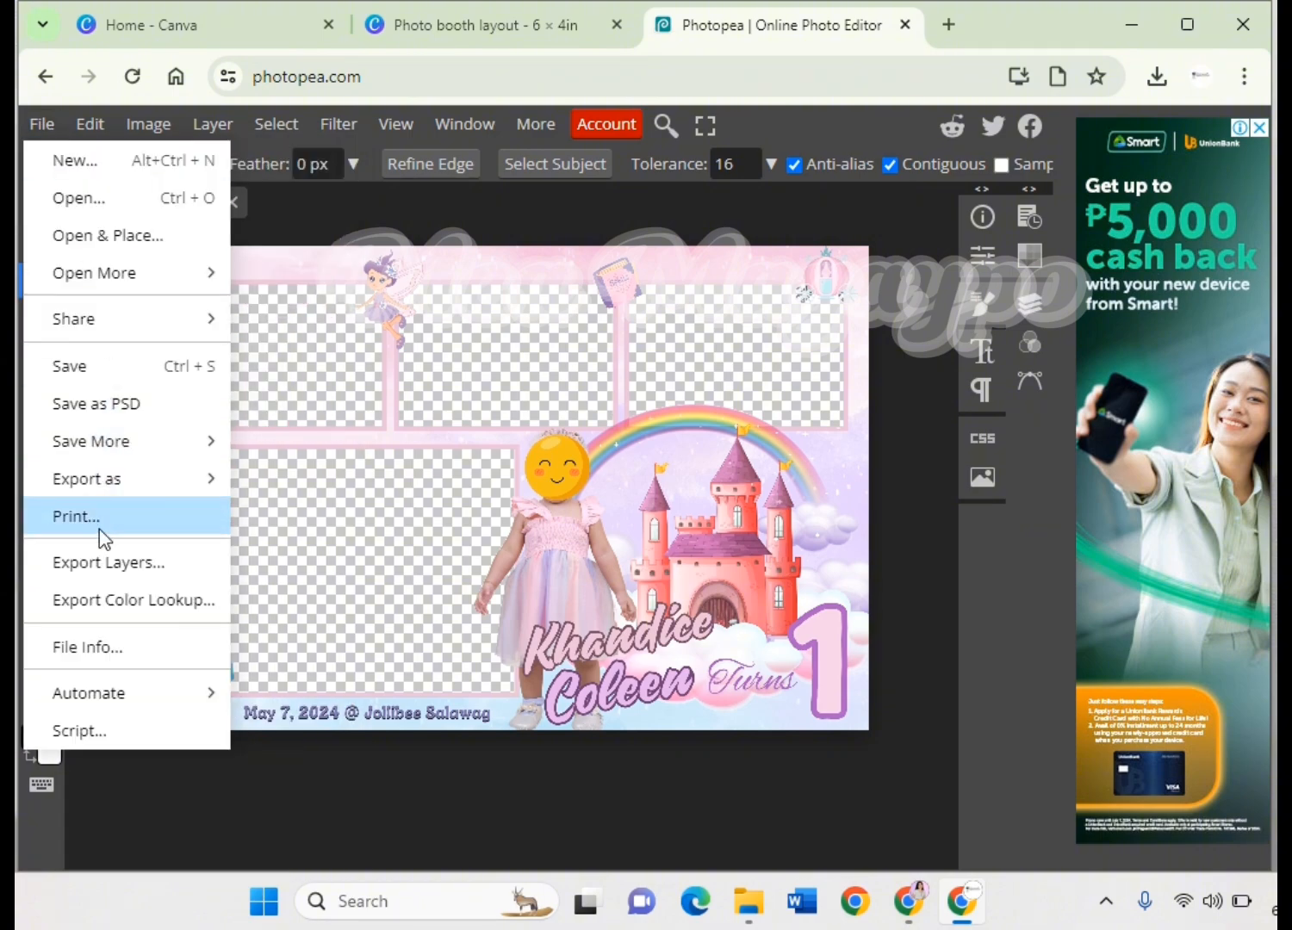
pyautogui.moveTo(106, 491)
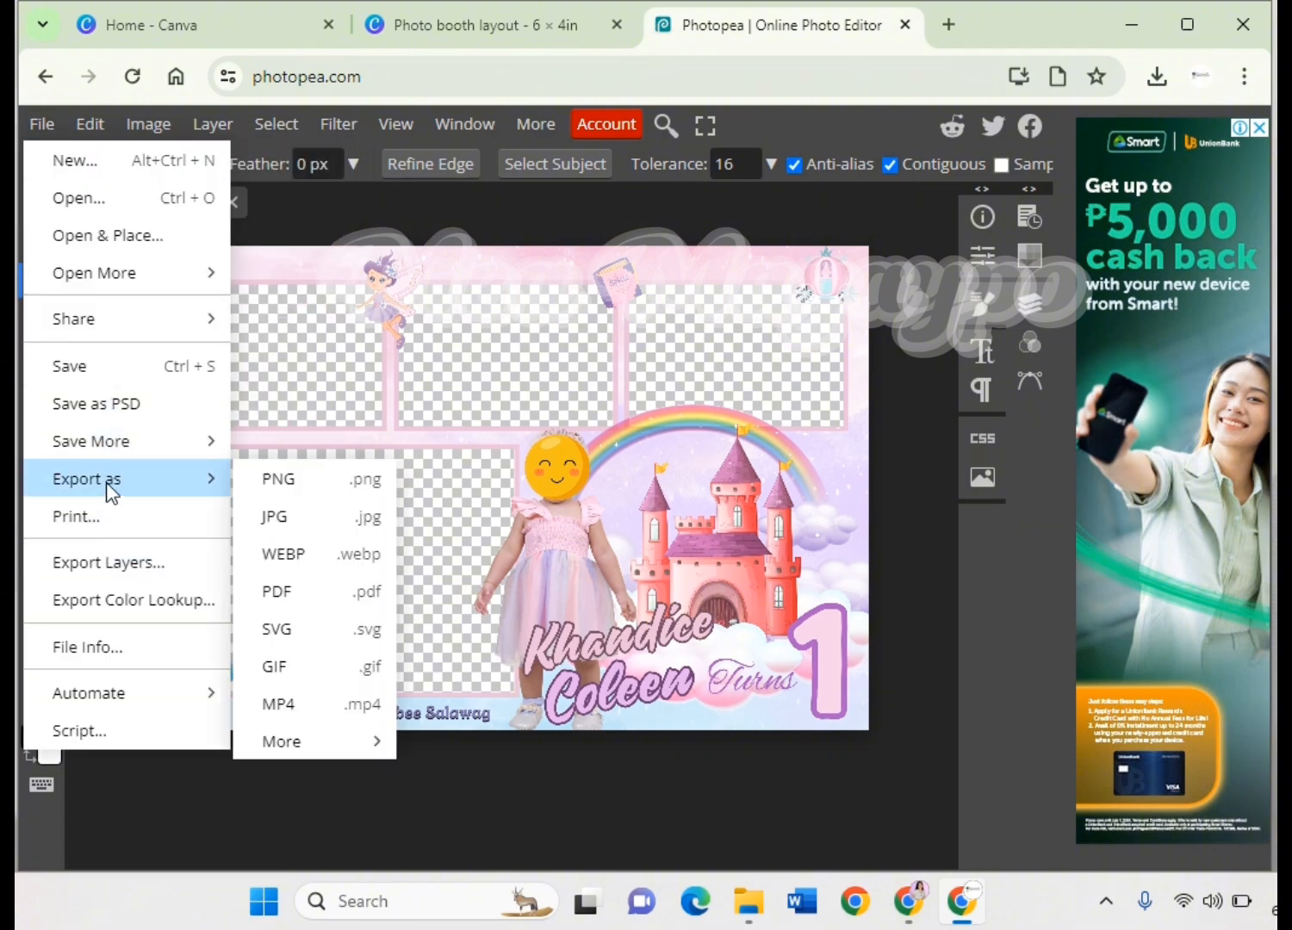
pyautogui.click(296, 482)
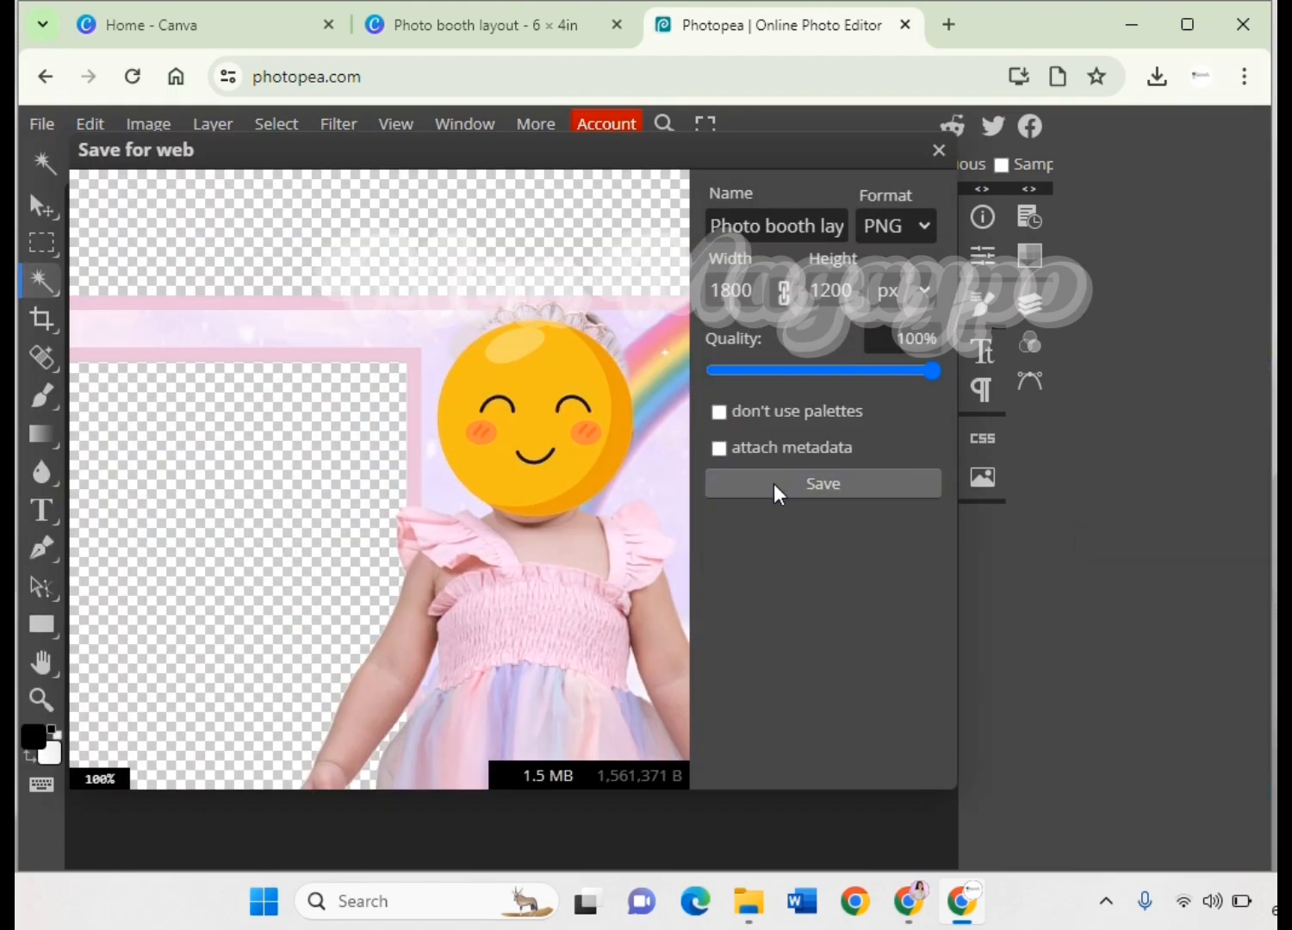
pyautogui.click(777, 491)
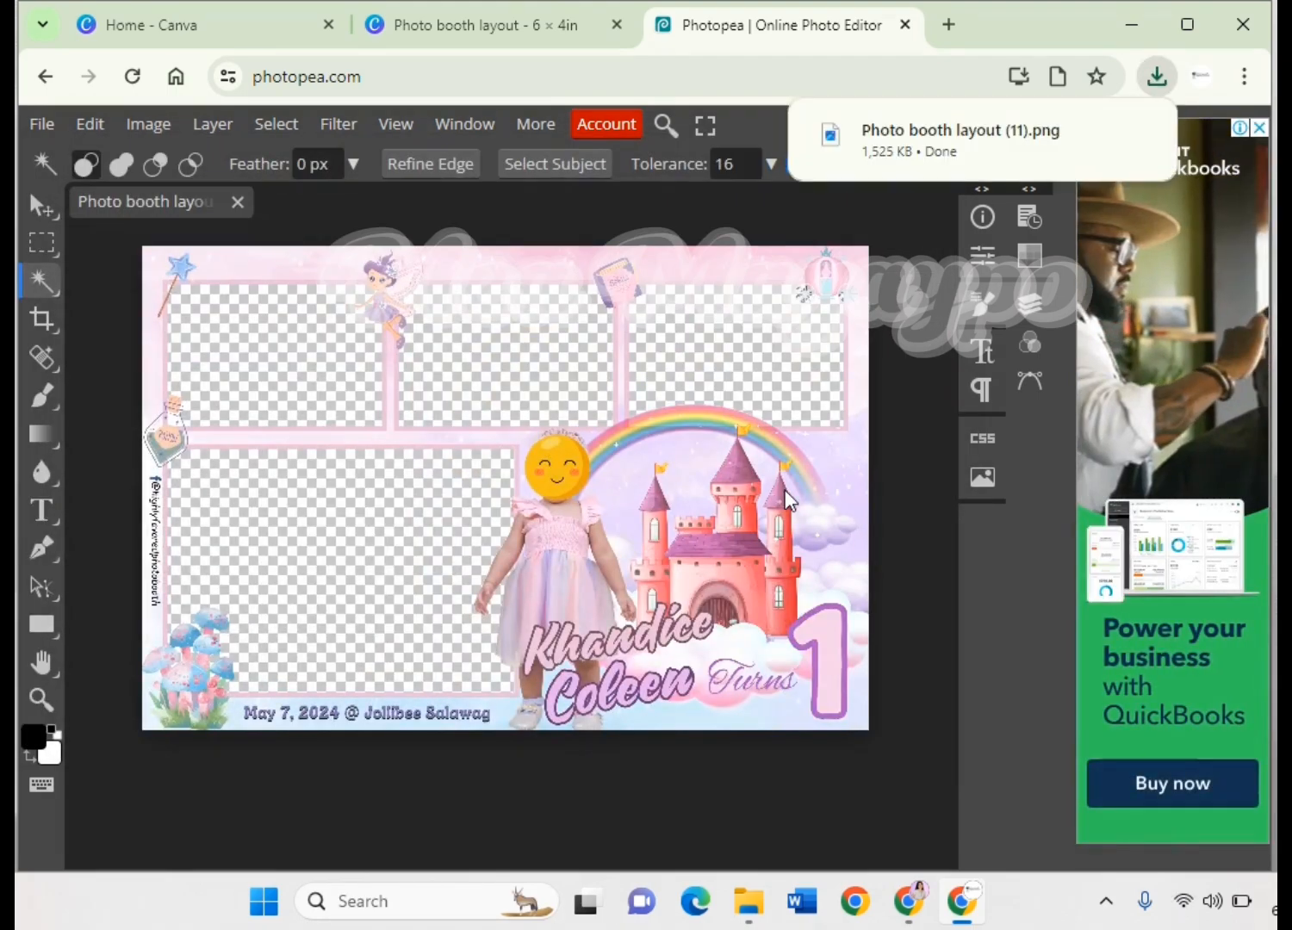
# Open the downloaded Photo booth layout (11).png, inspect its transparent frames enlarged, close the viewer and minimize the browser
pyautogui.moveTo(862, 126)
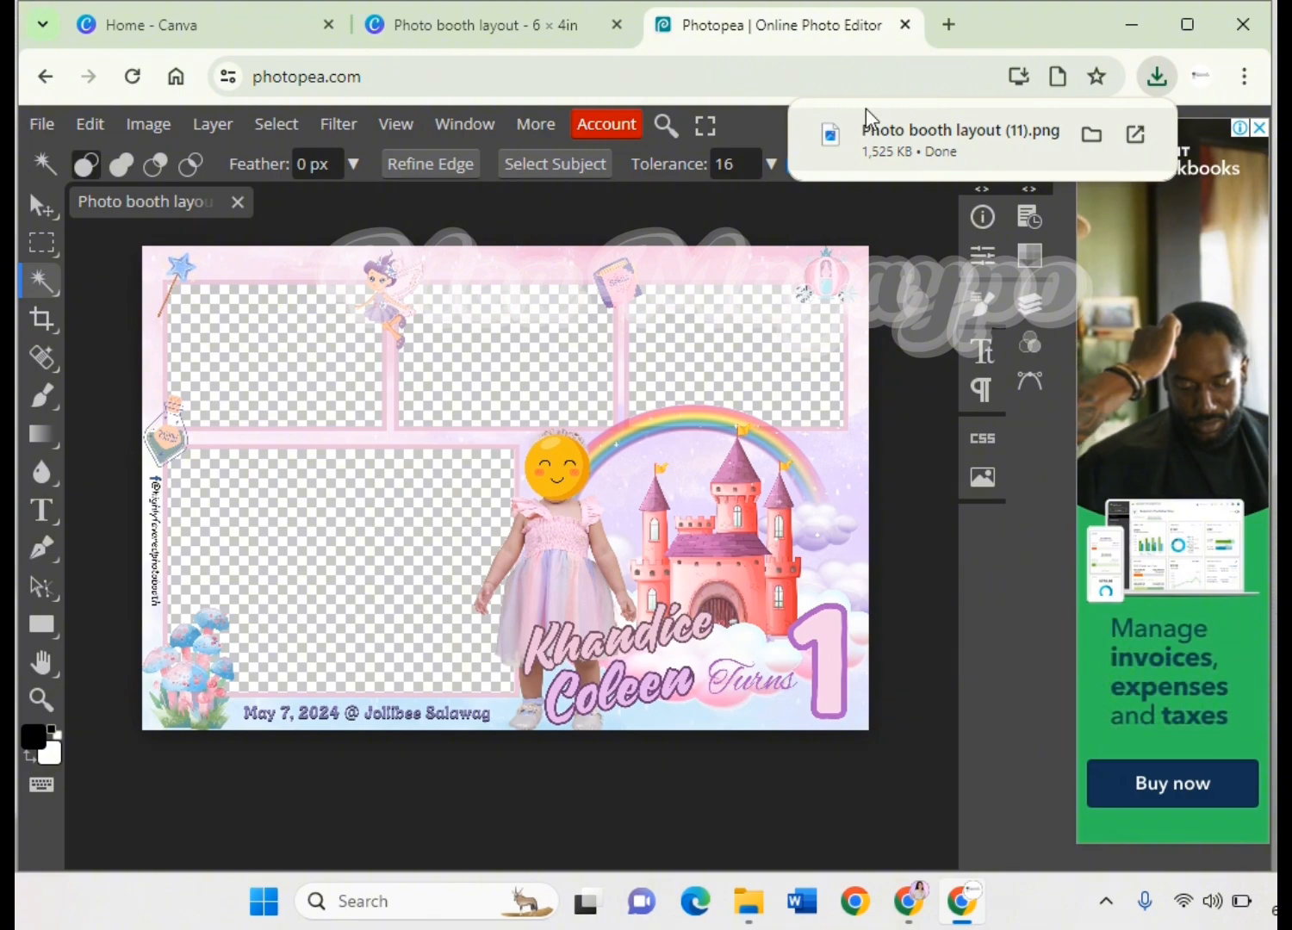
pyautogui.click(842, 154)
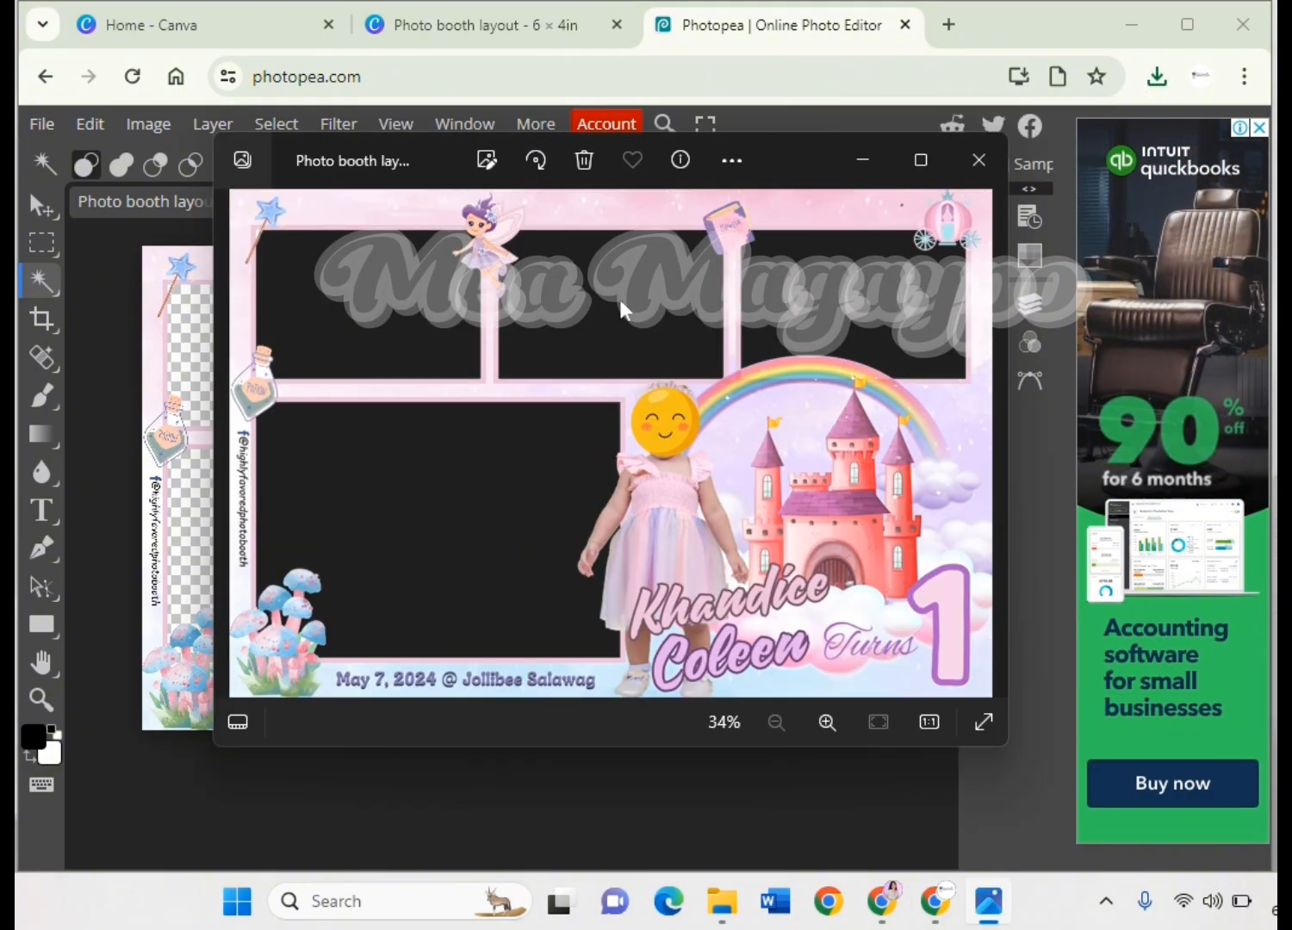
pyautogui.scroll(2, 394, 331)
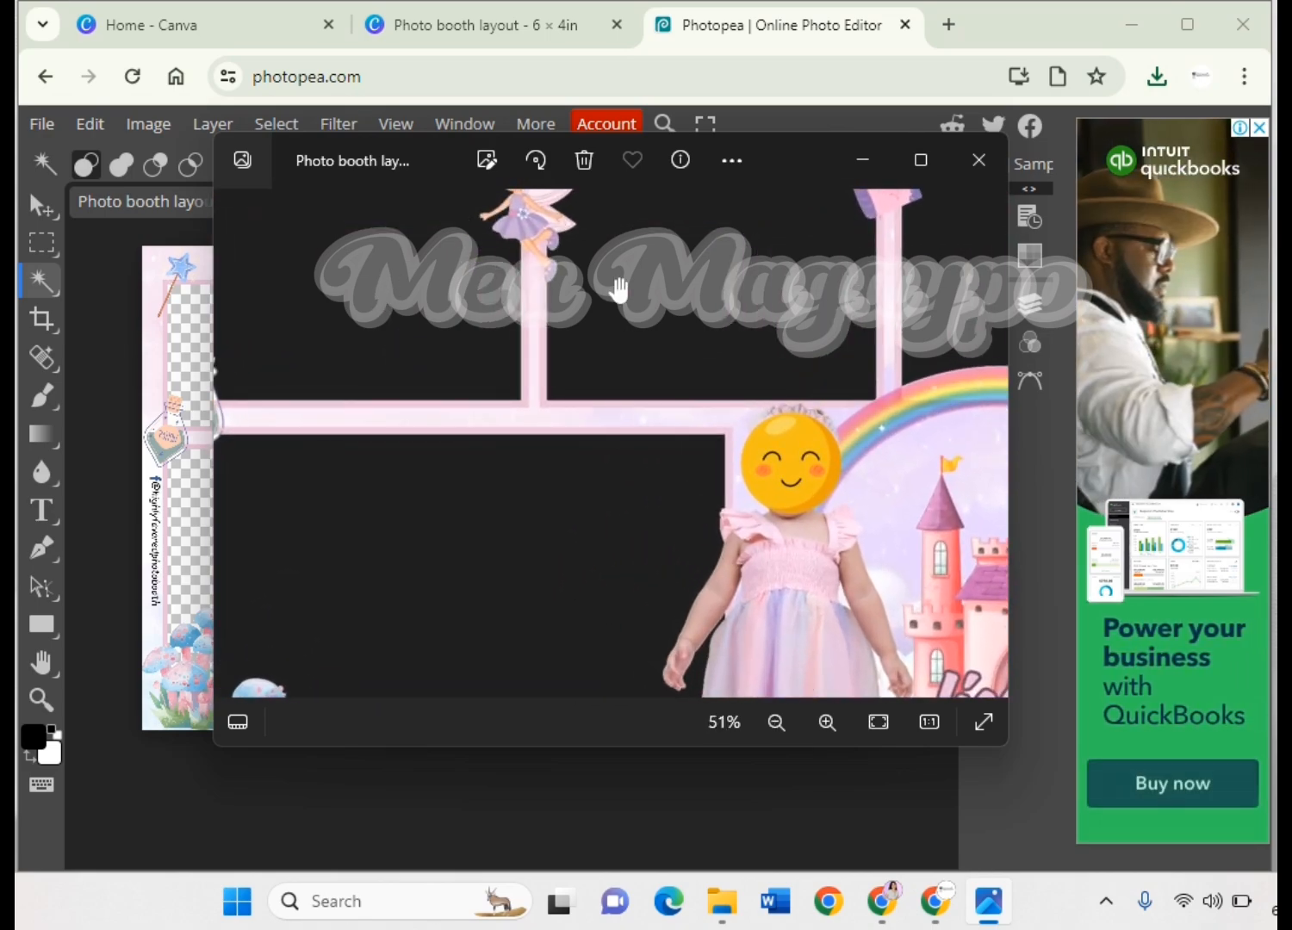
pyautogui.scroll(-2, 619, 290)
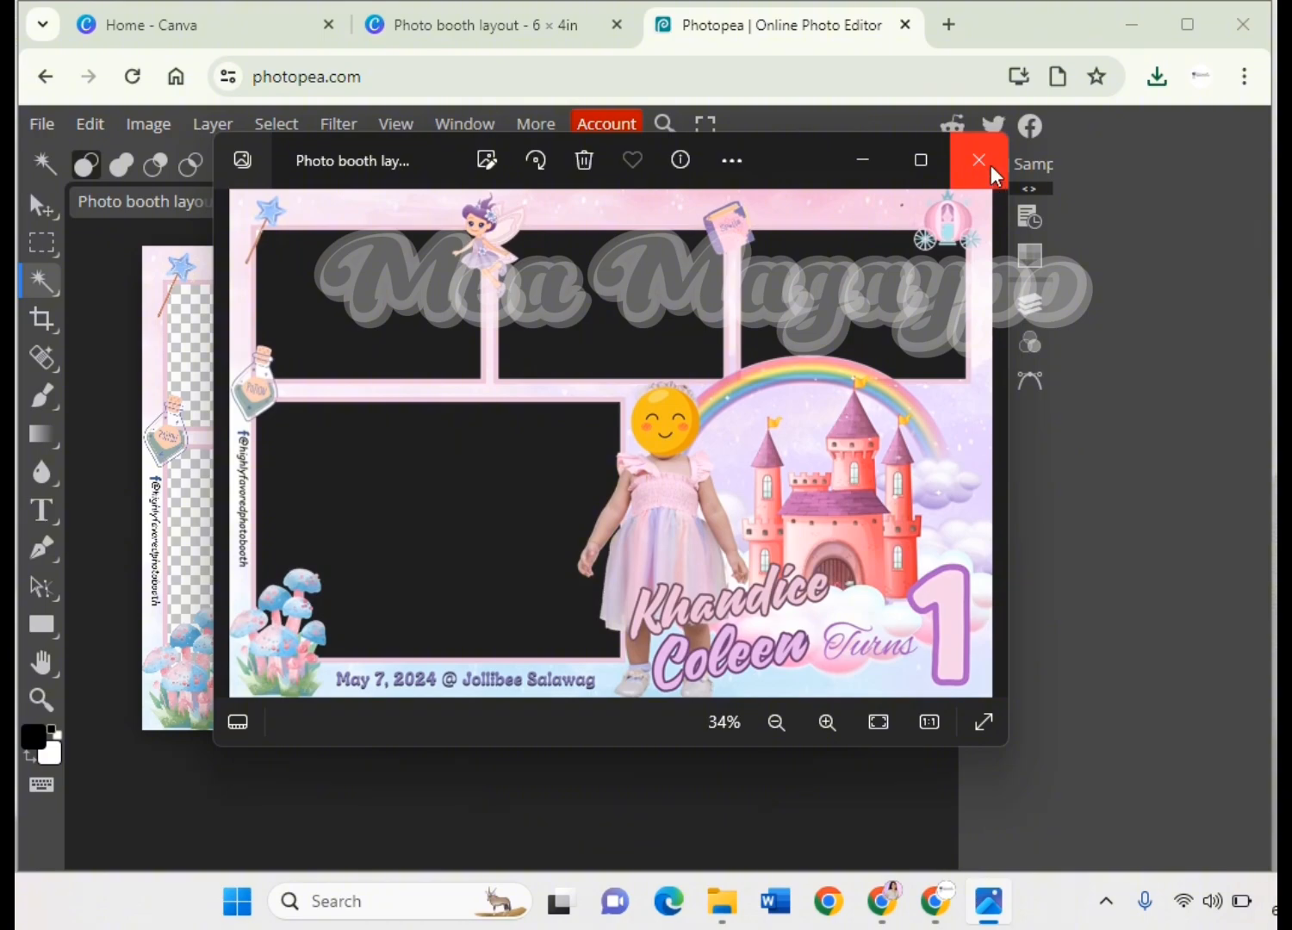
pyautogui.click(980, 160)
pyautogui.click(1143, 29)
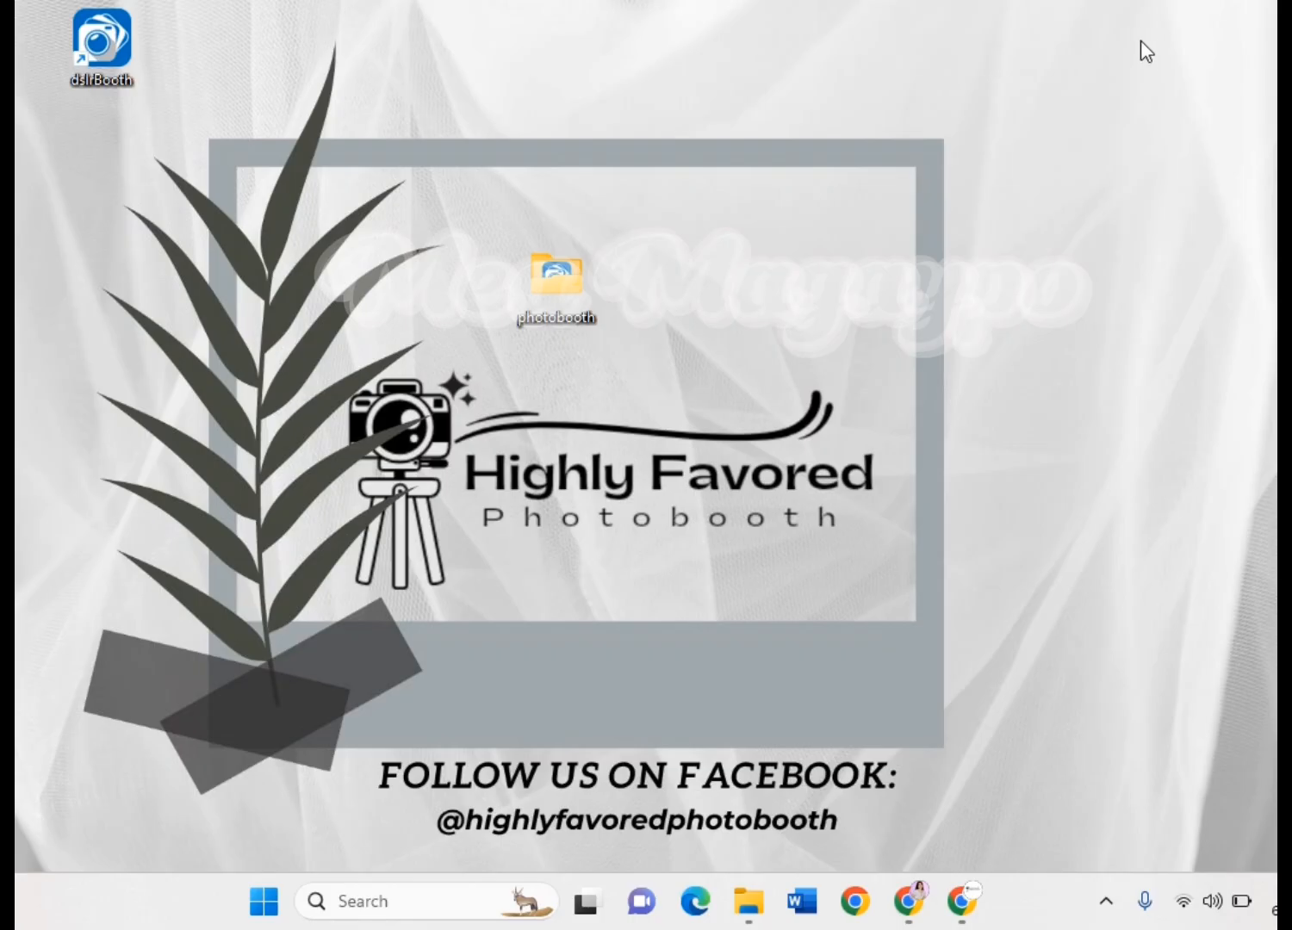
# Switch to dslrBooth, start a new template and add Photo booth layout (11).png from Downloads as an image
pyautogui.doubleClick(255, 146)
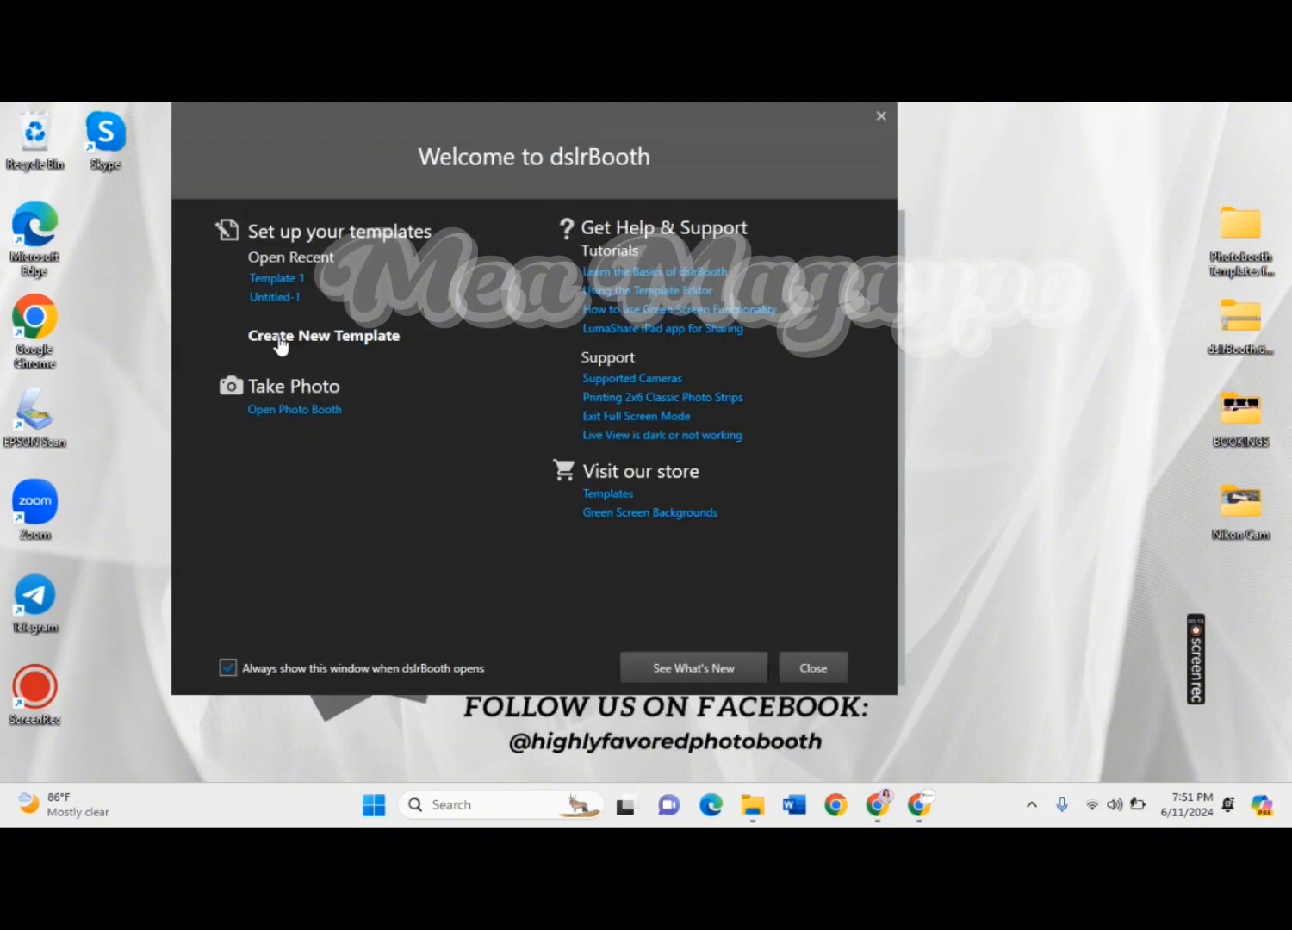
pyautogui.click(280, 337)
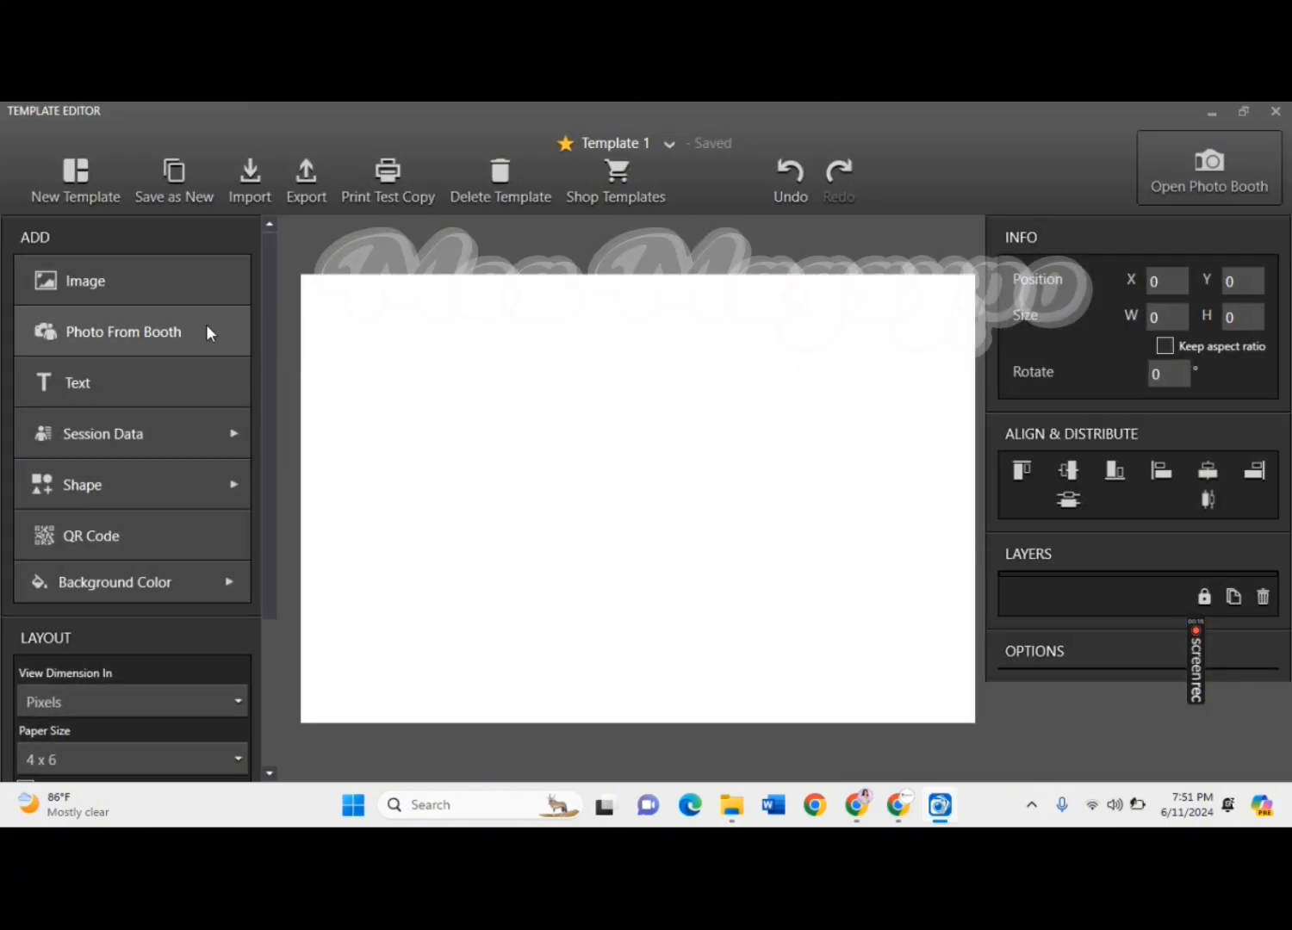
pyautogui.click(114, 283)
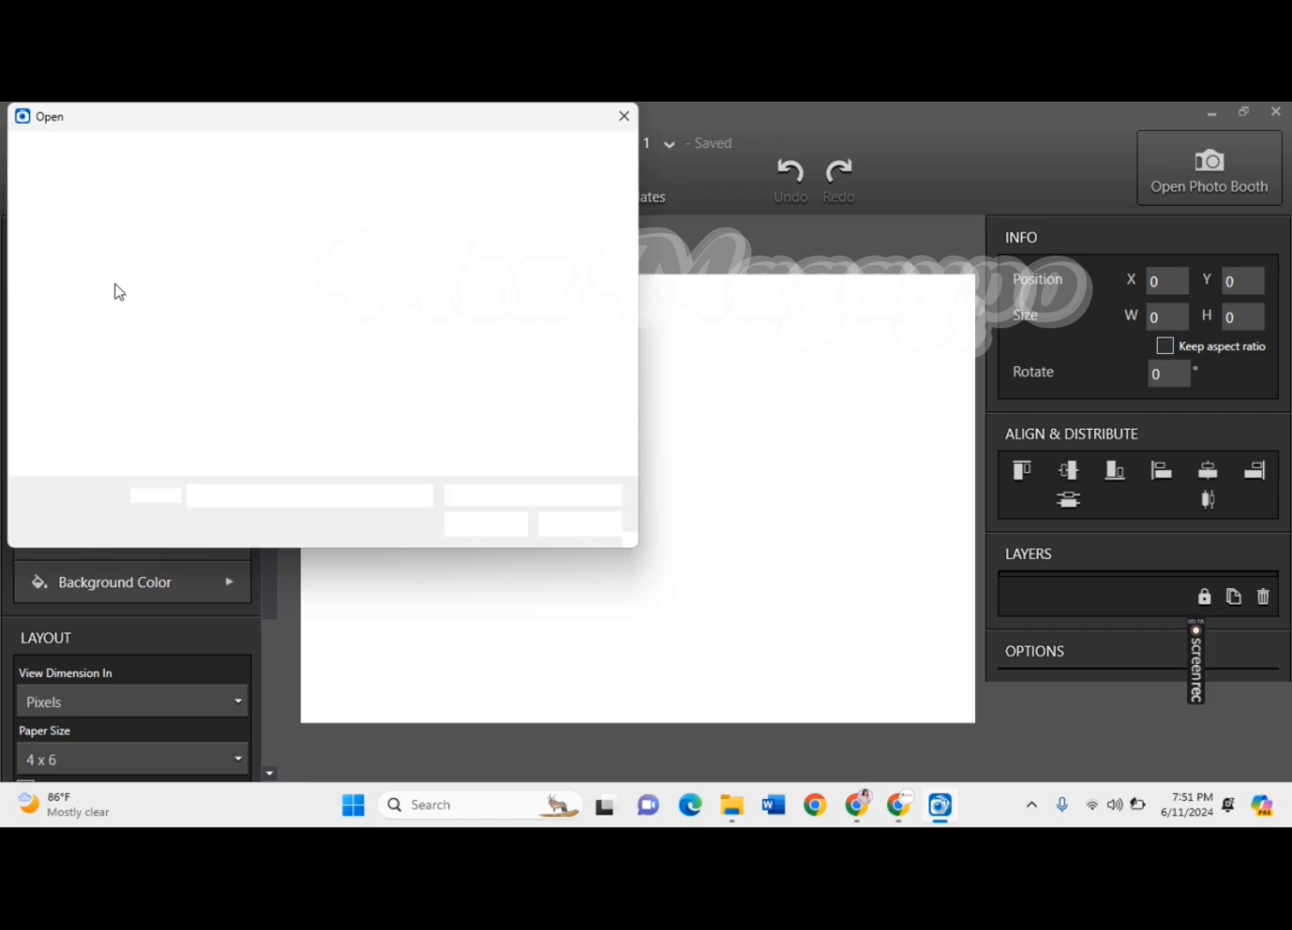
pyautogui.click(274, 272)
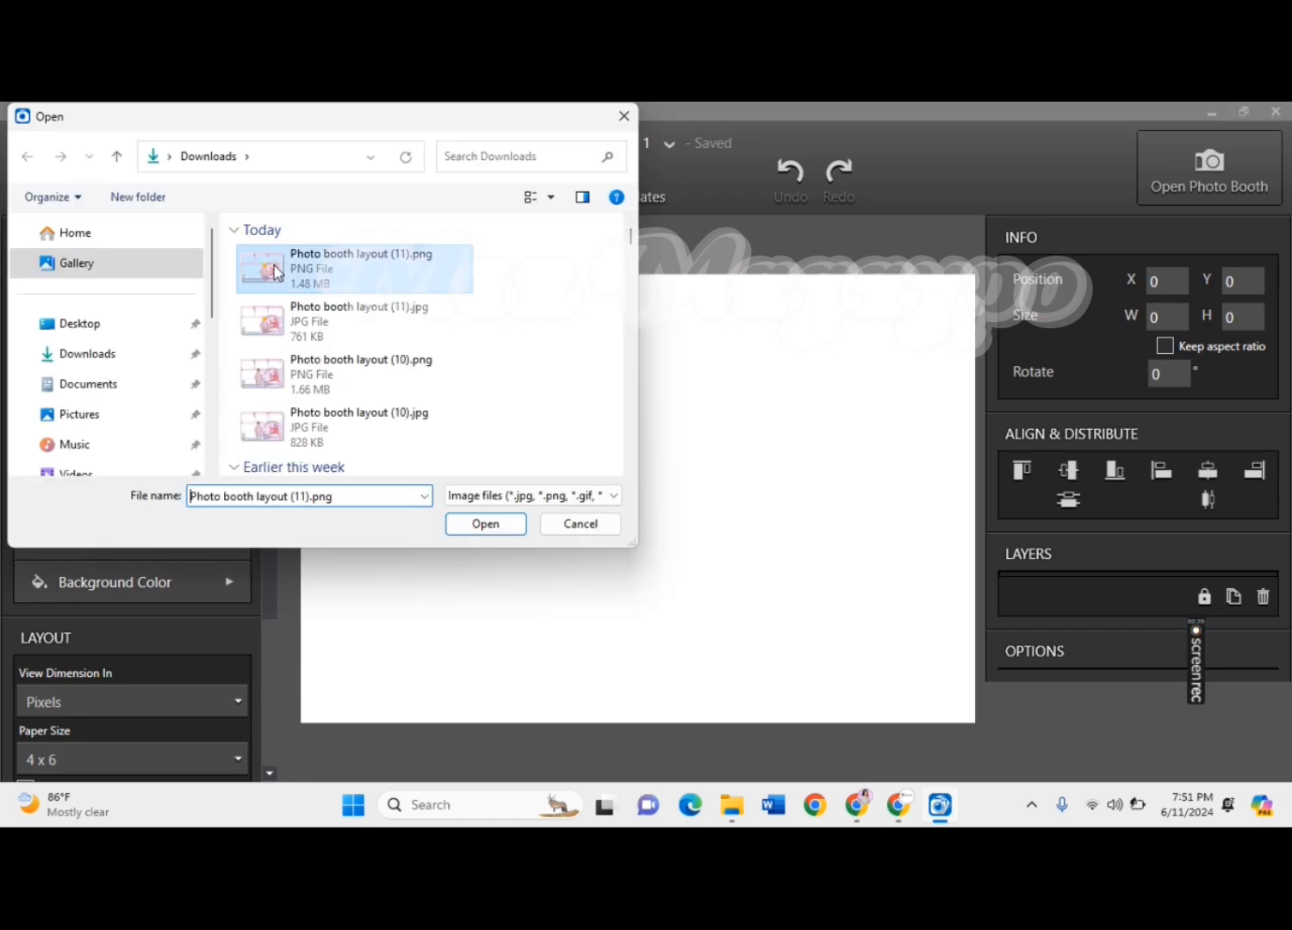
pyautogui.doubleClick(274, 272)
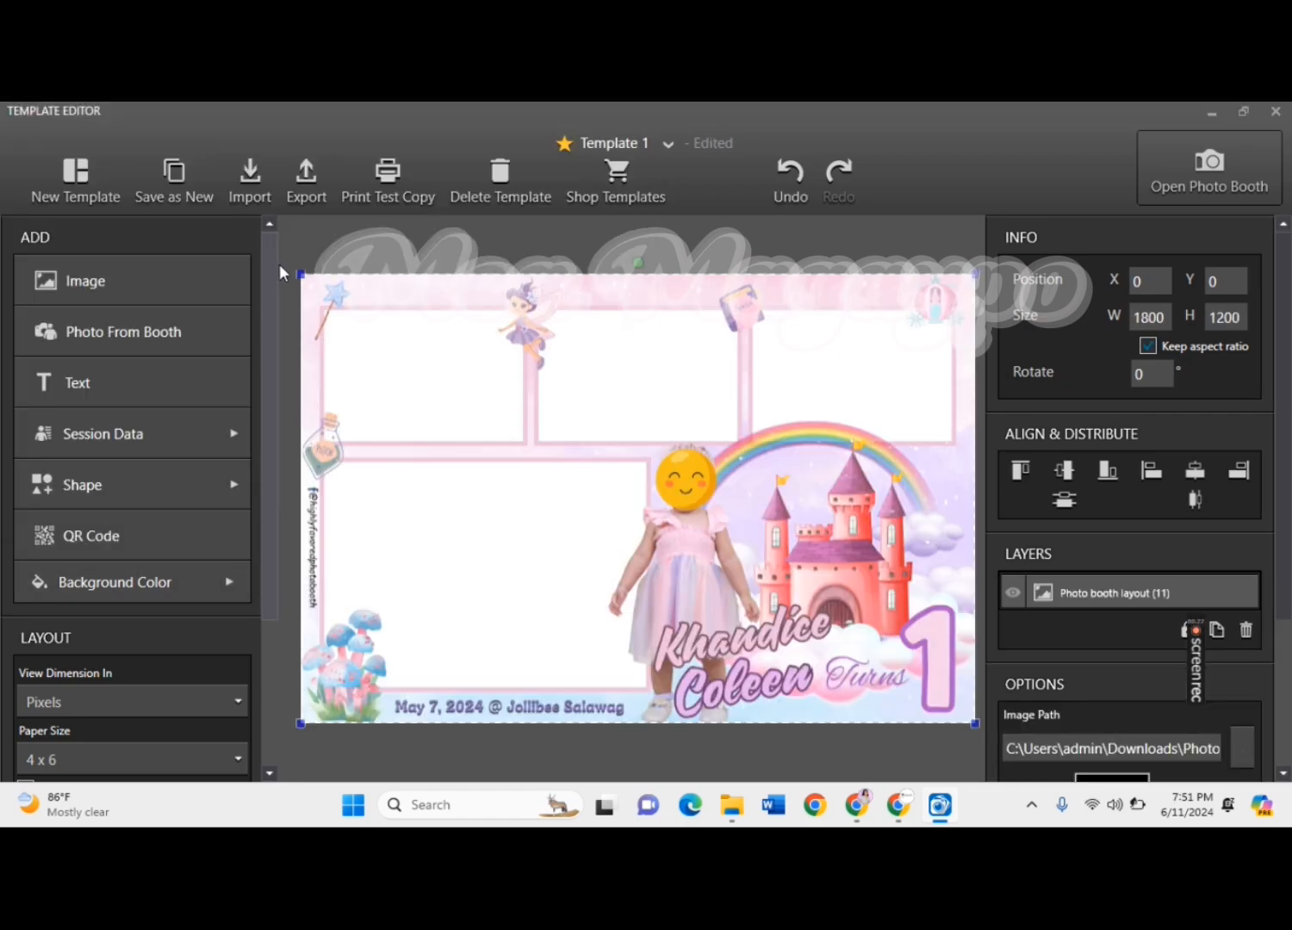
pyautogui.click(169, 283)
pyautogui.click(621, 118)
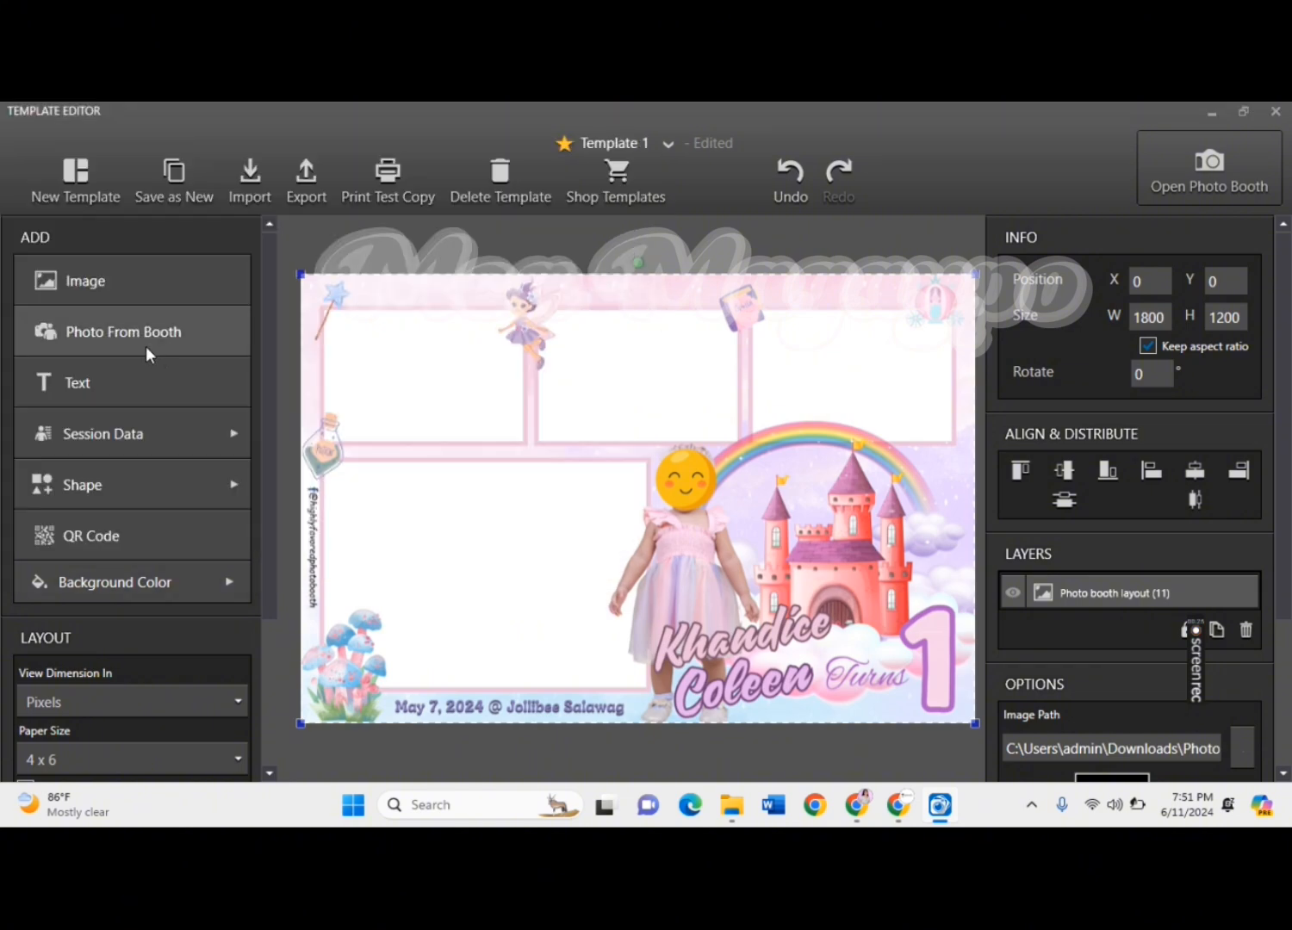
# Add four booth photo placeholders and move photos 2, 3 and 4 onto their frames in the layout
pyautogui.click(146, 346)
pyautogui.click(145, 345)
pyautogui.click(145, 345)
pyautogui.click(146, 345)
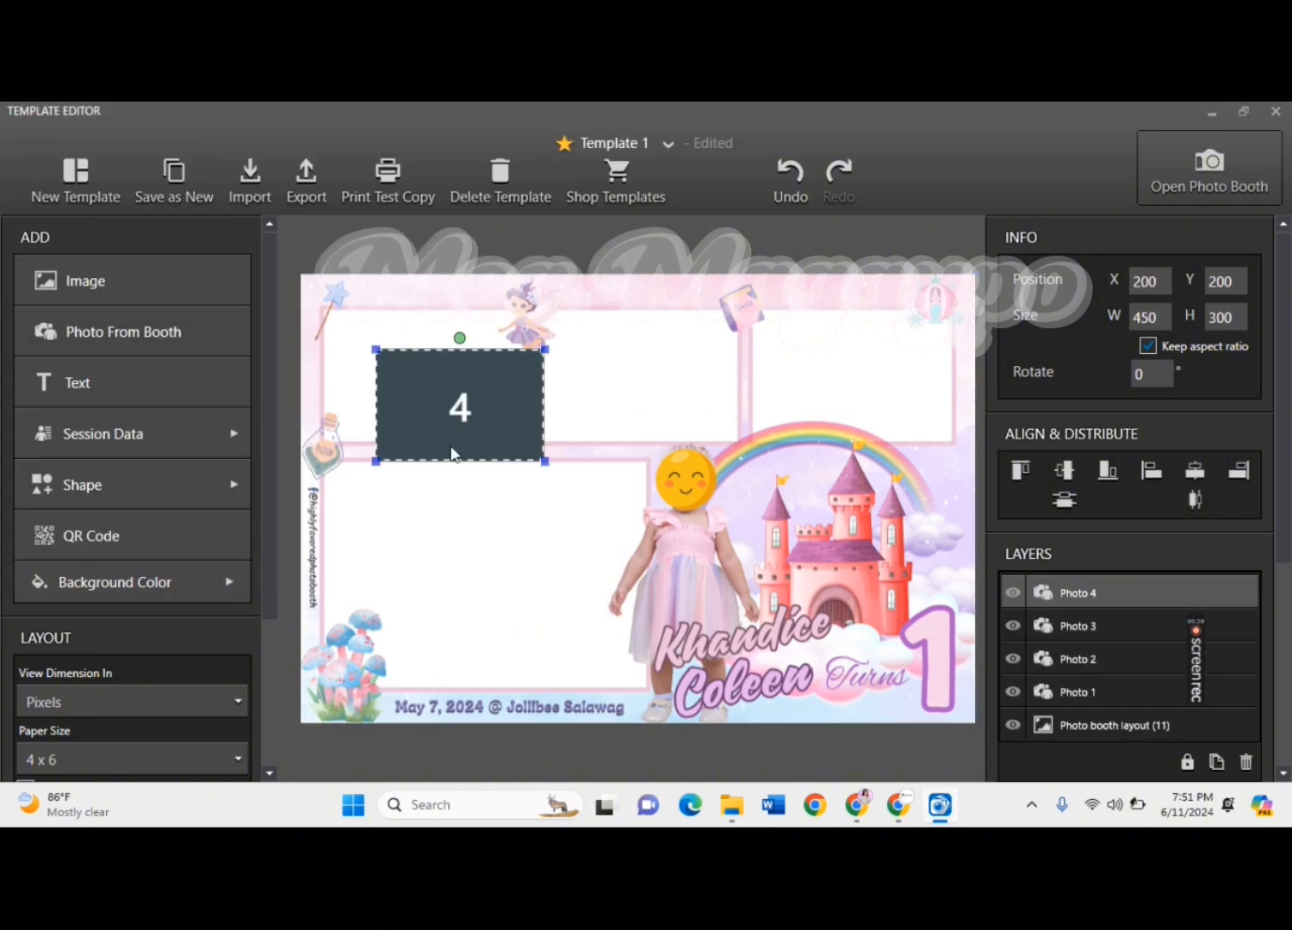
pyautogui.moveTo(458, 455); pyautogui.dragTo(872, 414)
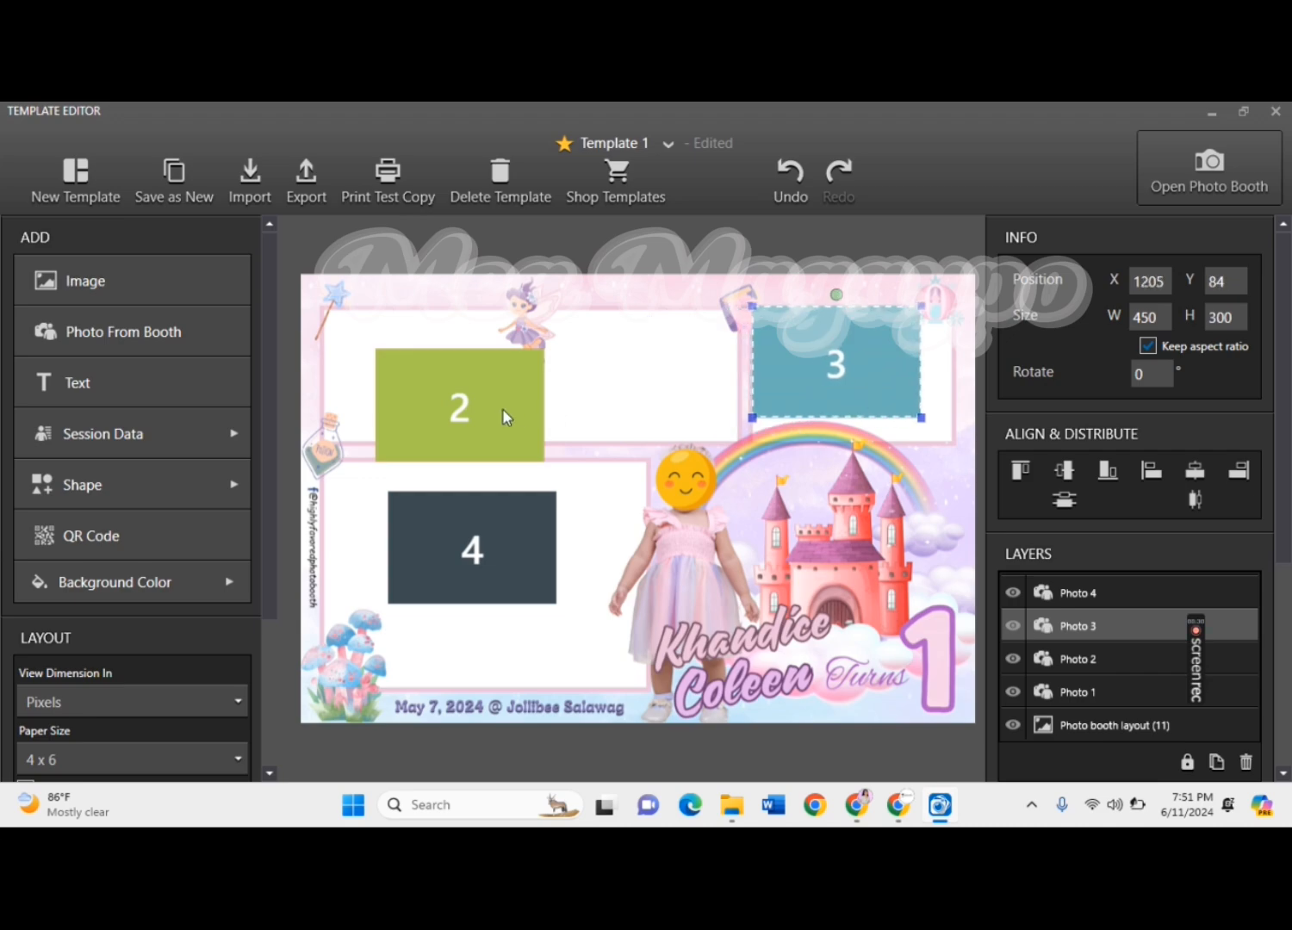
pyautogui.moveTo(502, 407); pyautogui.dragTo(700, 381)
# Position and enlarge photos 1 and 2 to cover the first two upper frames, with photo 2 about 554 by 369 pixels
pyautogui.moveTo(413, 362); pyautogui.dragTo(411, 342)
pyautogui.moveTo(488, 419); pyautogui.dragTo(522, 441)
pyautogui.moveTo(627, 409); pyautogui.dragTo(585, 401)
pyautogui.moveTo(700, 420); pyautogui.dragTo(739, 444)
pyautogui.moveTo(640, 413); pyautogui.dragTo(643, 414)
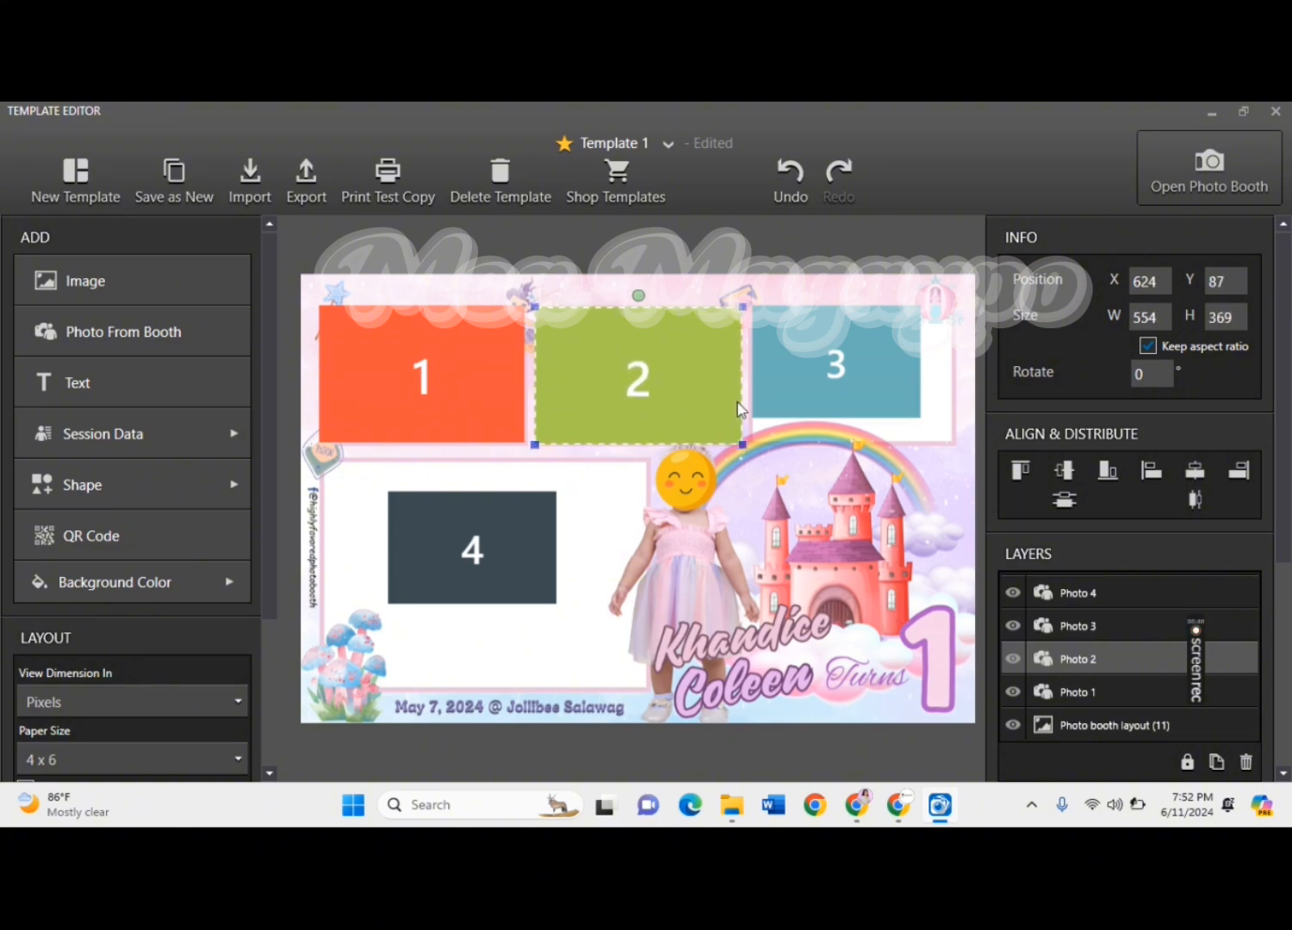
# Fit photo 3 over the third upper frame and enlarge photo 4 to about 943 by 629 pixels over the large lower frame
pyautogui.moveTo(808, 376); pyautogui.dragTo(804, 372)
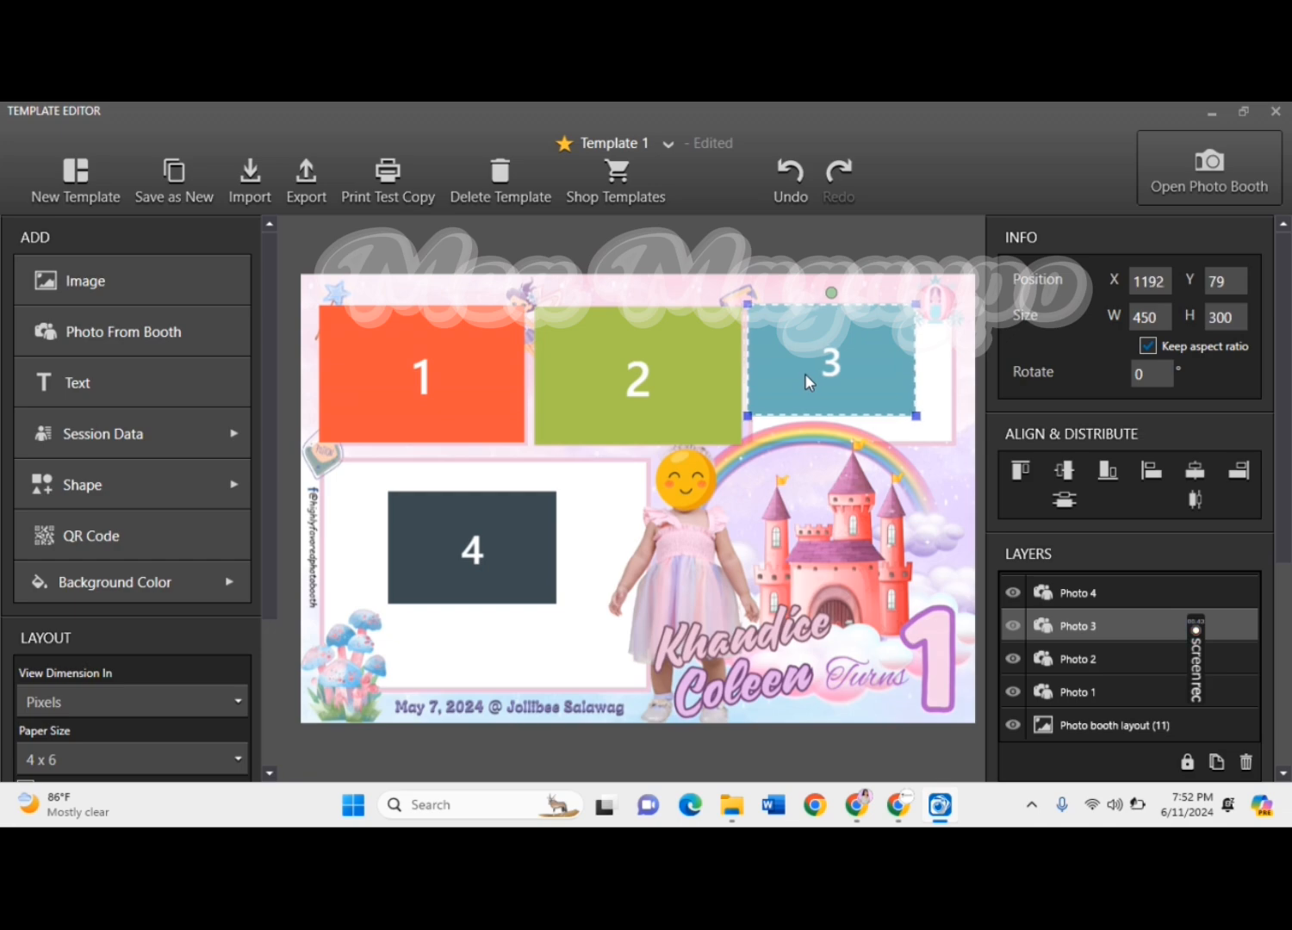
pyautogui.moveTo(914, 415); pyautogui.dragTo(954, 444)
pyautogui.click(543, 551)
pyautogui.moveTo(542, 546); pyautogui.dragTo(476, 505)
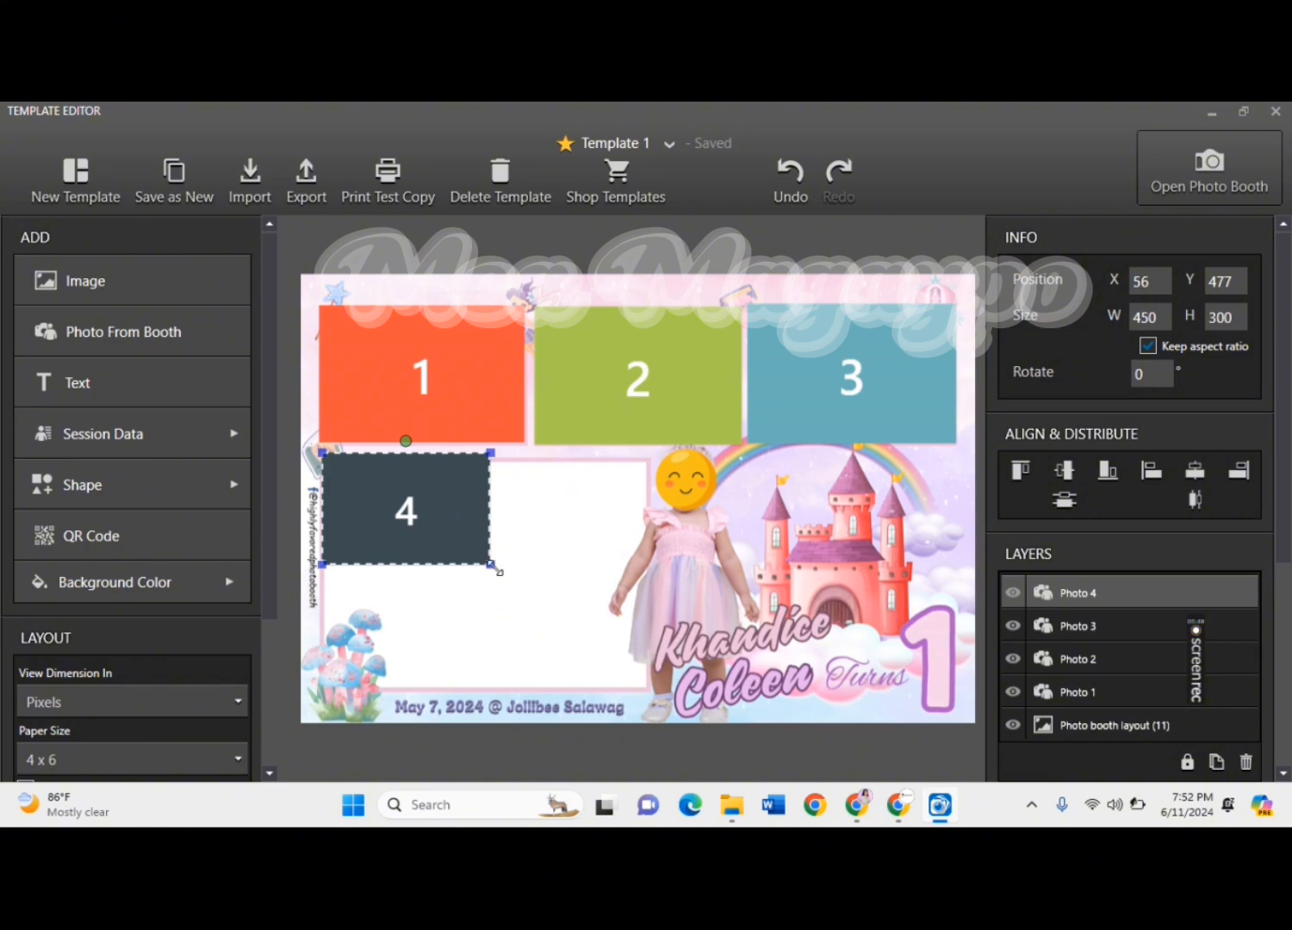
pyautogui.moveTo(495, 571); pyautogui.dragTo(680, 692)
pyautogui.moveTo(592, 649); pyautogui.dragTo(585, 649)
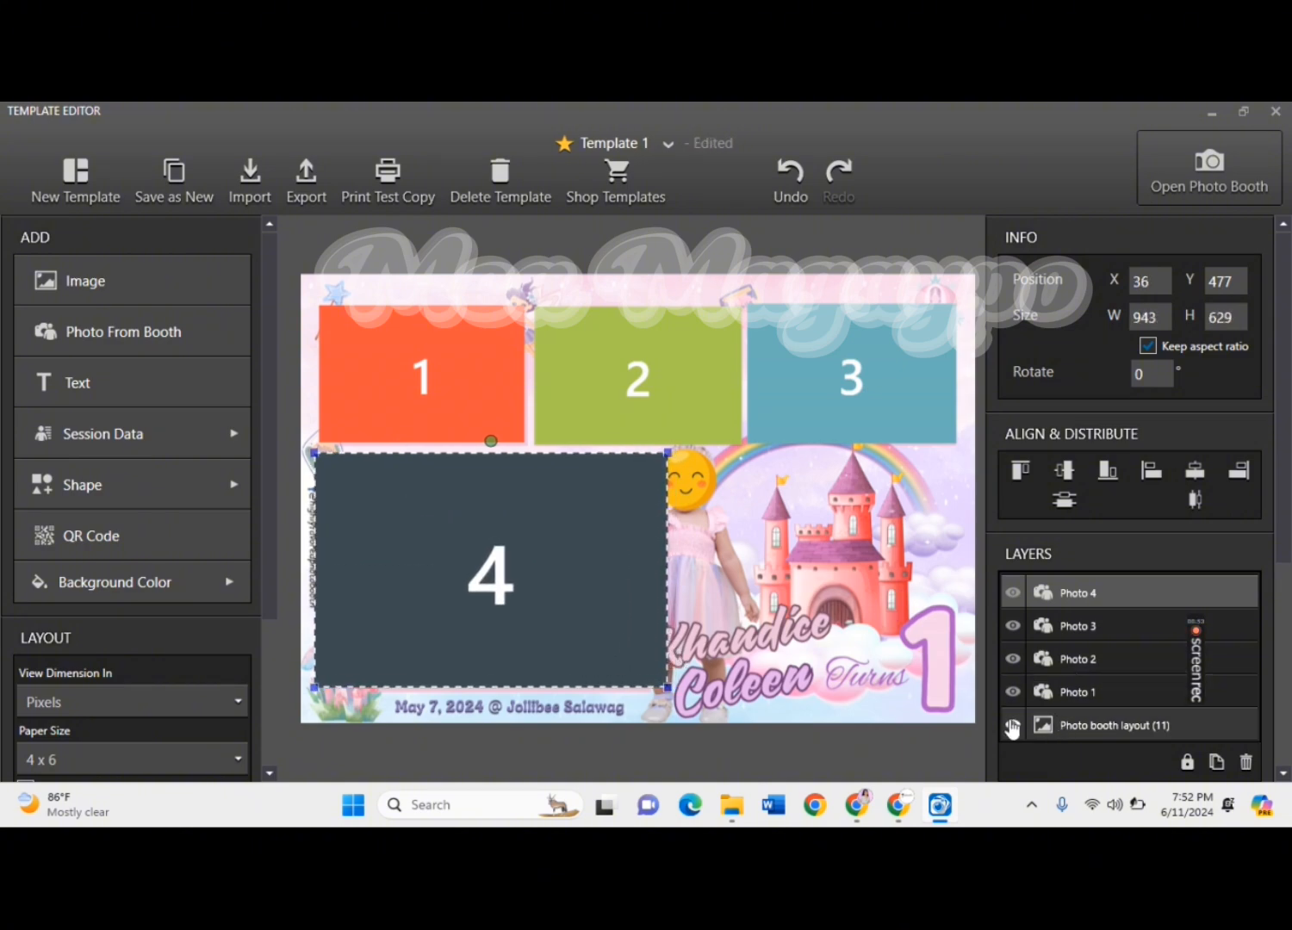
# Move the Photo booth layout (11) layer above all four photo placeholders and open the photo booth
pyautogui.click(1042, 726)
pyautogui.moveTo(1042, 726); pyautogui.dragTo(1033, 585)
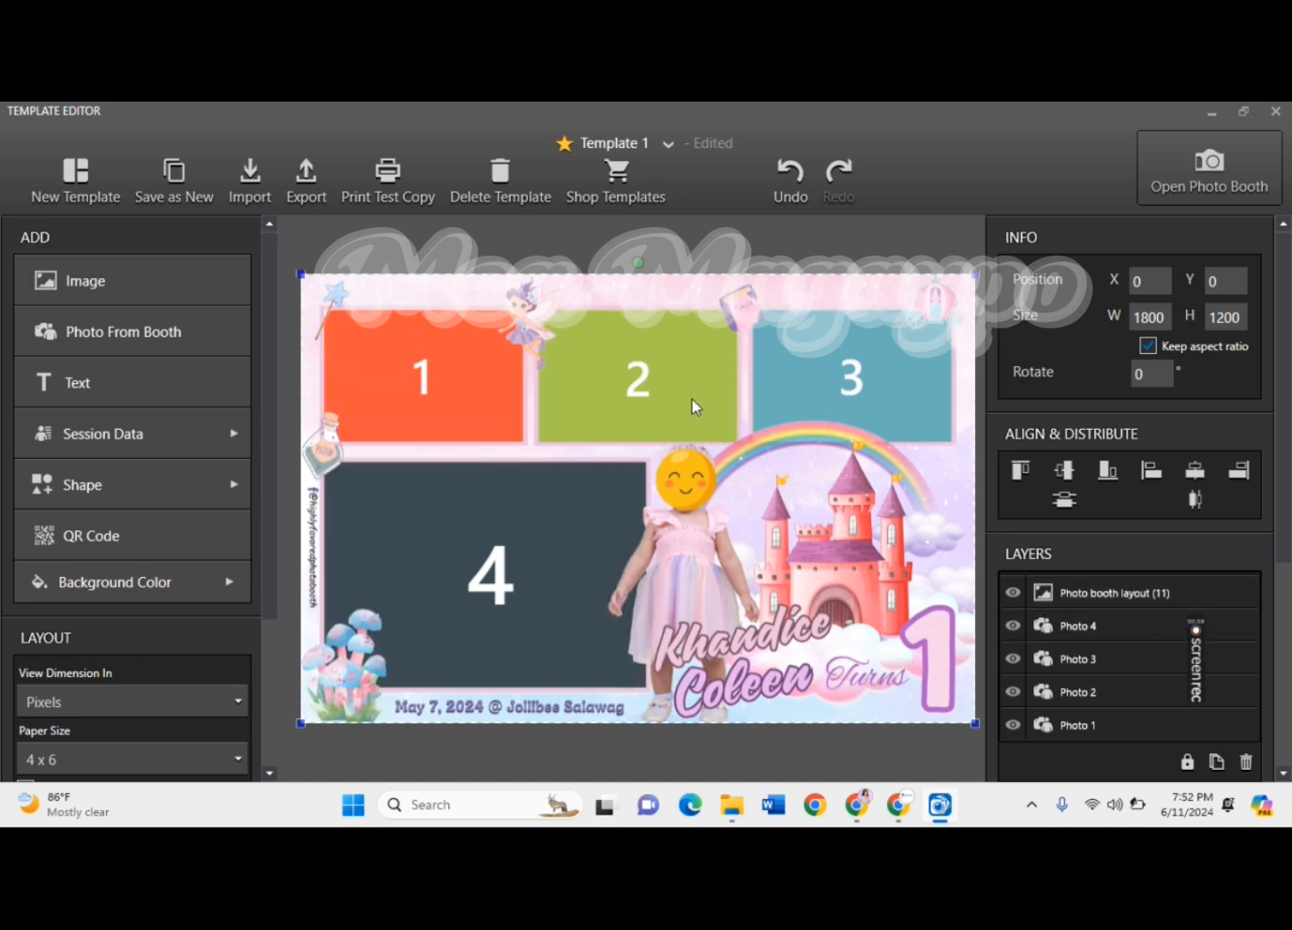
pyautogui.click(1167, 177)
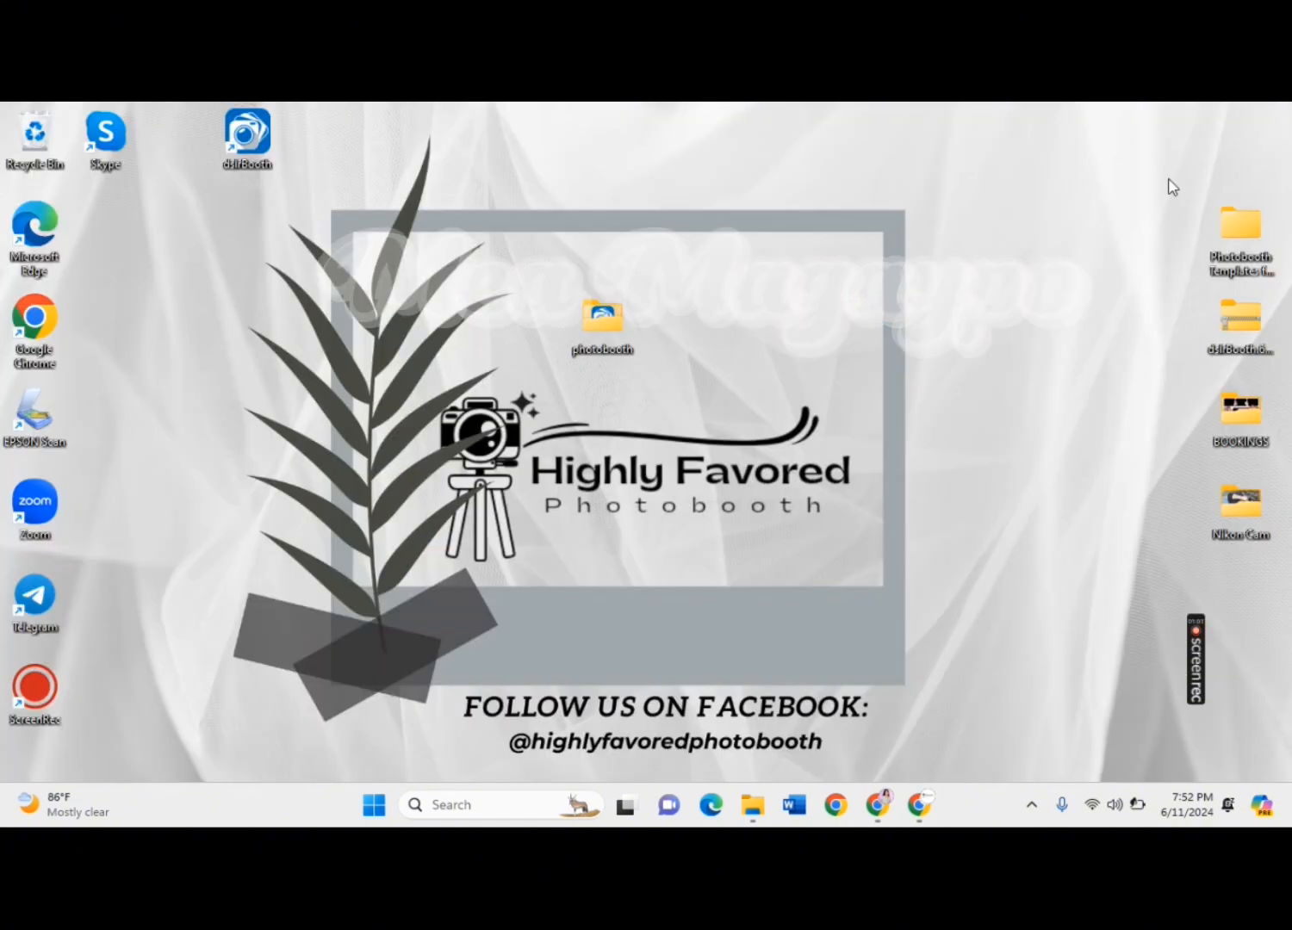